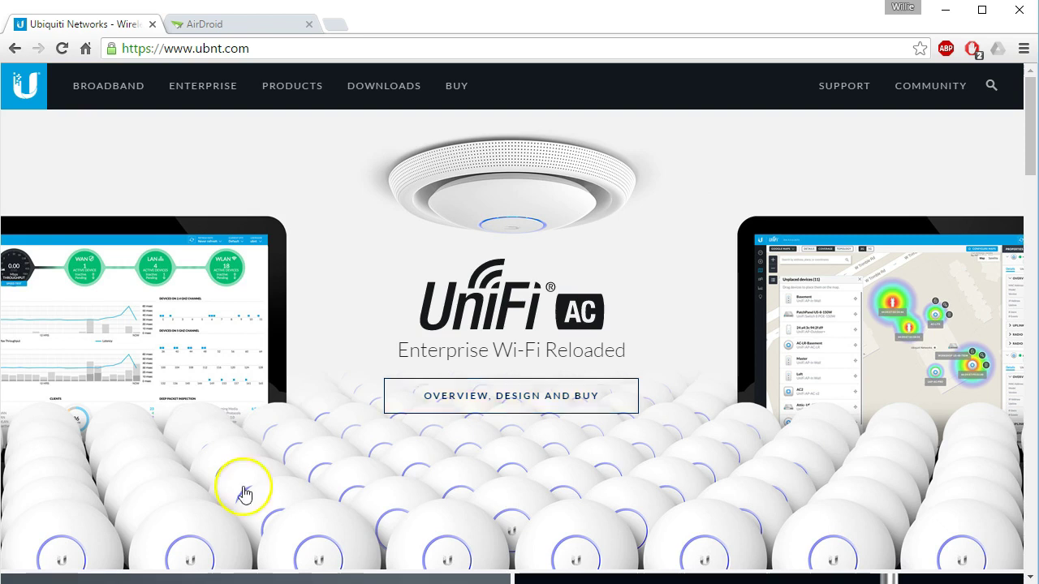
Step: Filter the Ubiquiti products catalogue to Routing & Switching and scroll to the EdgeRouter entry
click(286, 88)
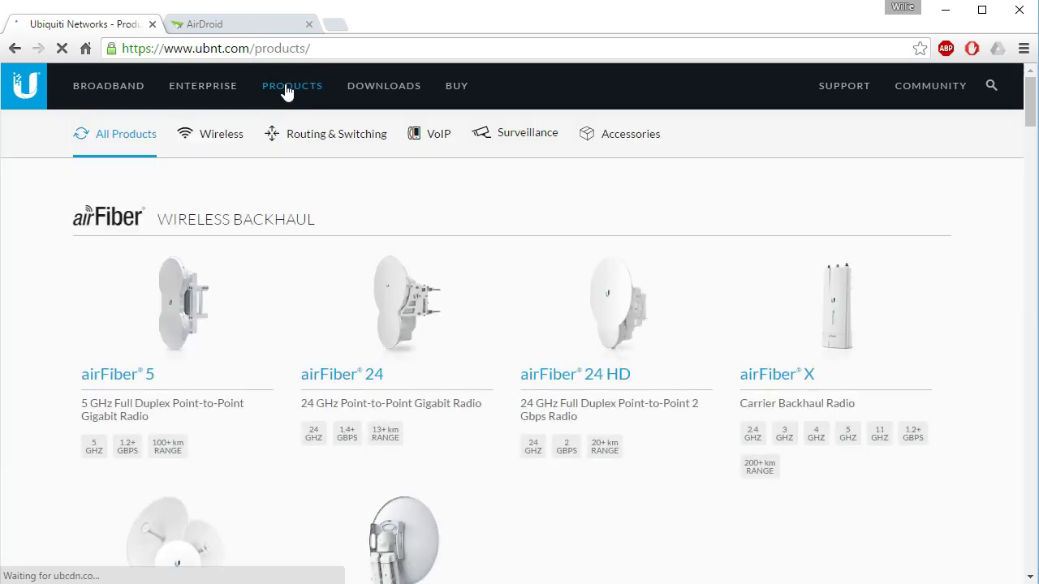
click(318, 134)
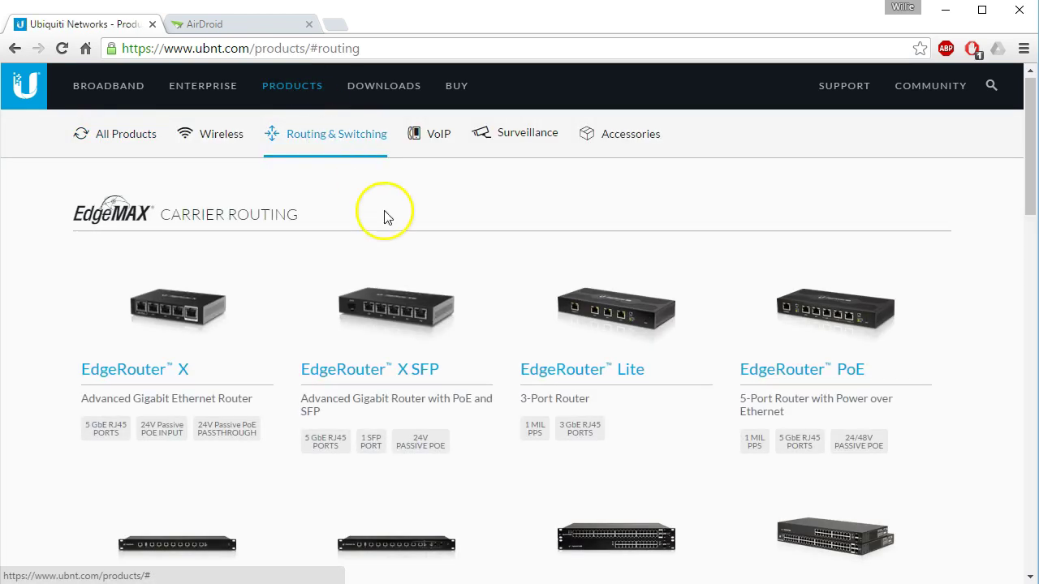
scroll(410, 242, down, 3)
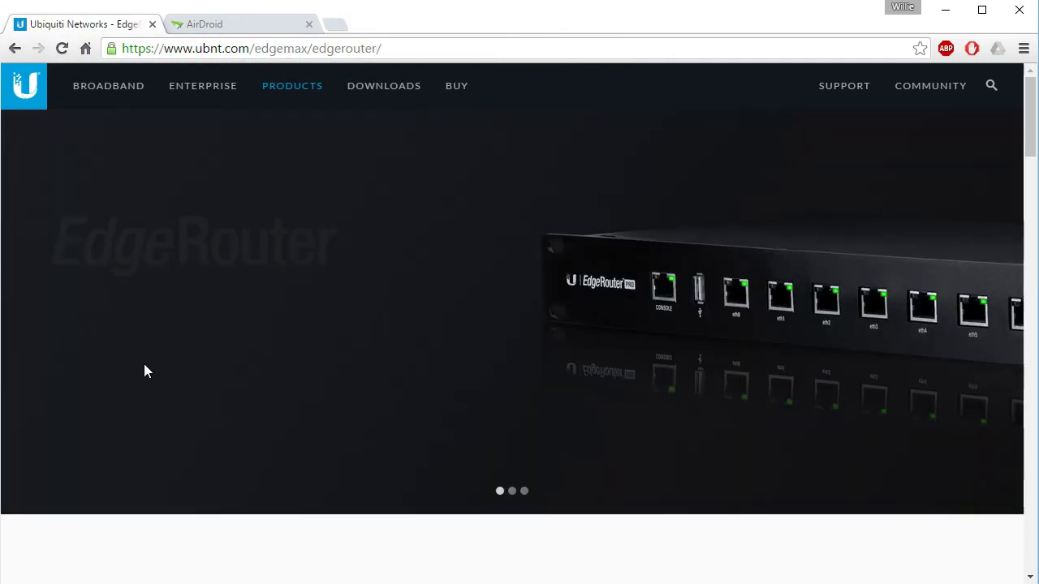
Step: Open the EdgeRouter page and read its Carrier-Class Reliability features section
click(269, 396)
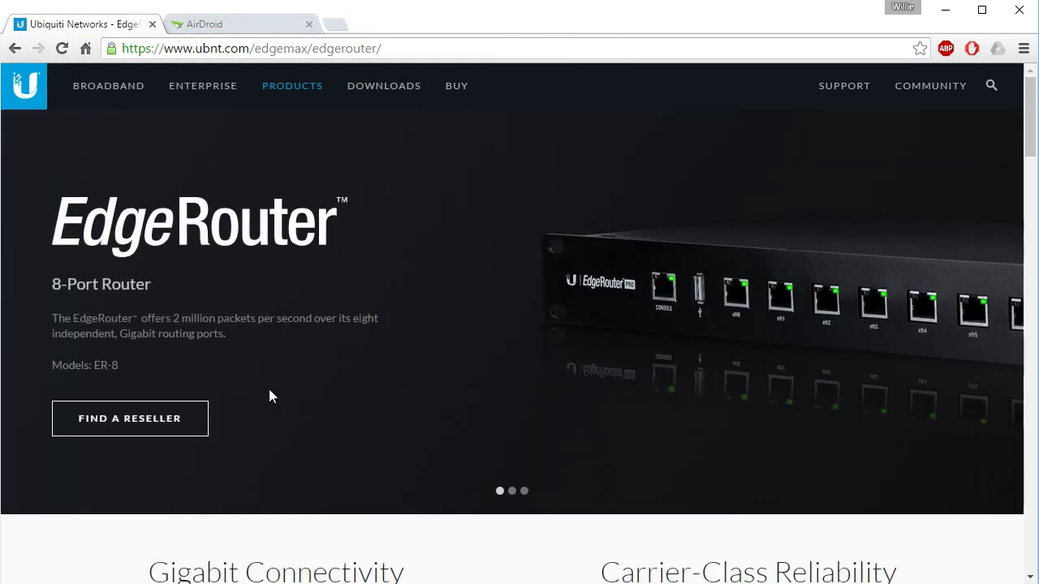
click(97, 308)
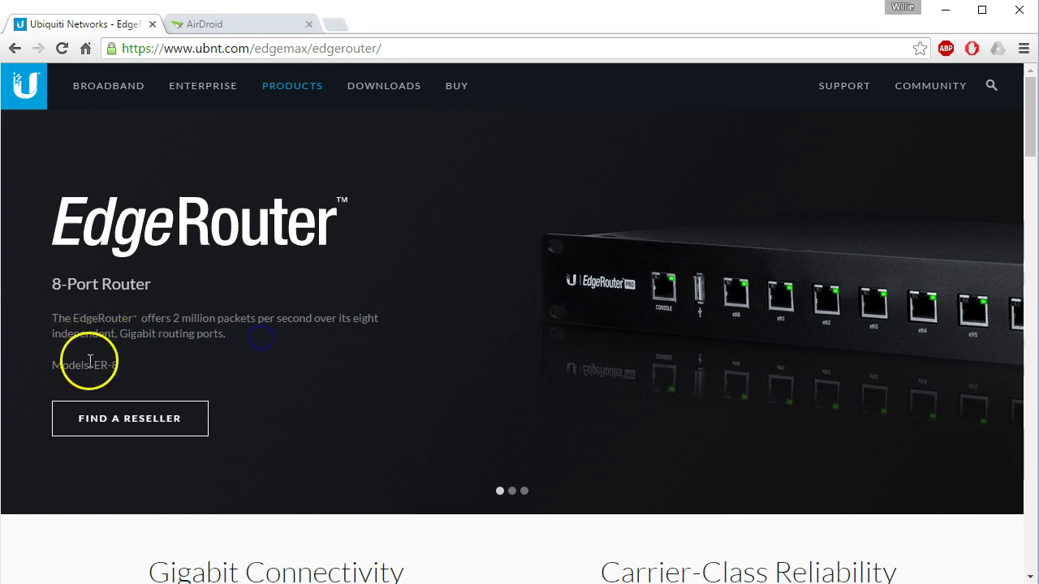
scroll(371, 384, down, 4)
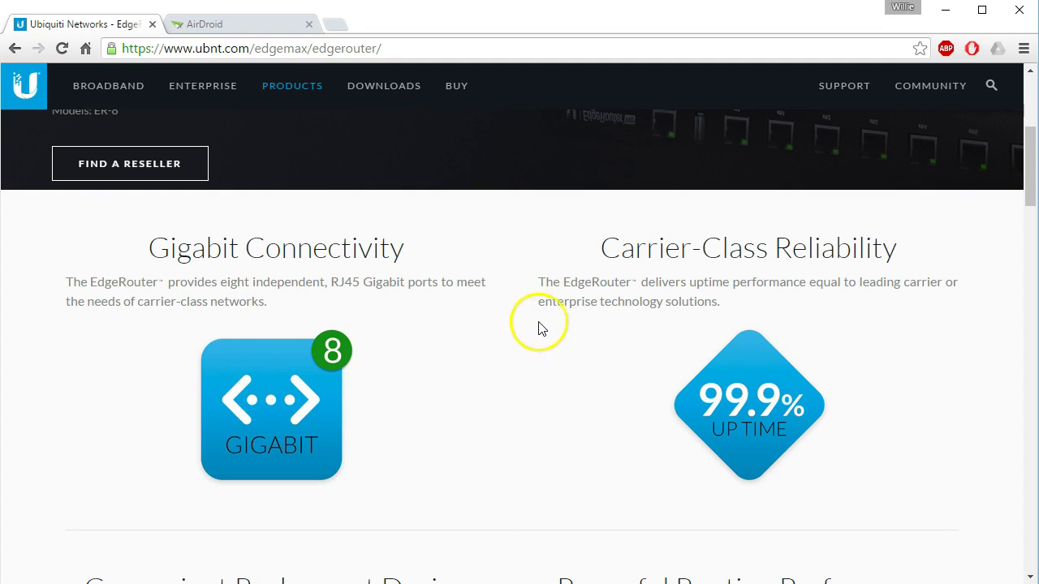
scroll(546, 331, down, 2)
scroll(546, 331, up, 1)
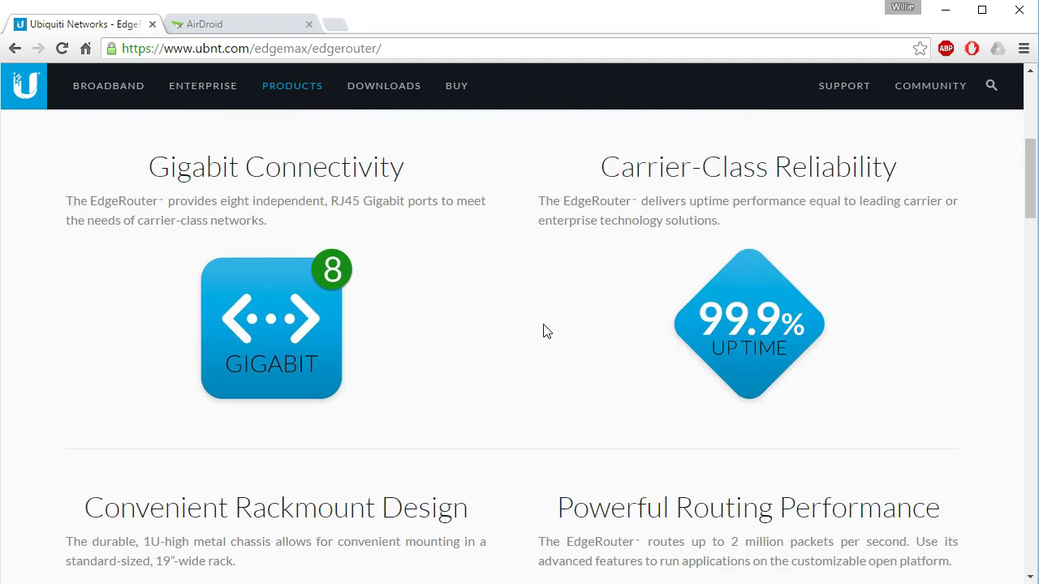
drag(594, 181, 824, 174)
double_click(889, 174)
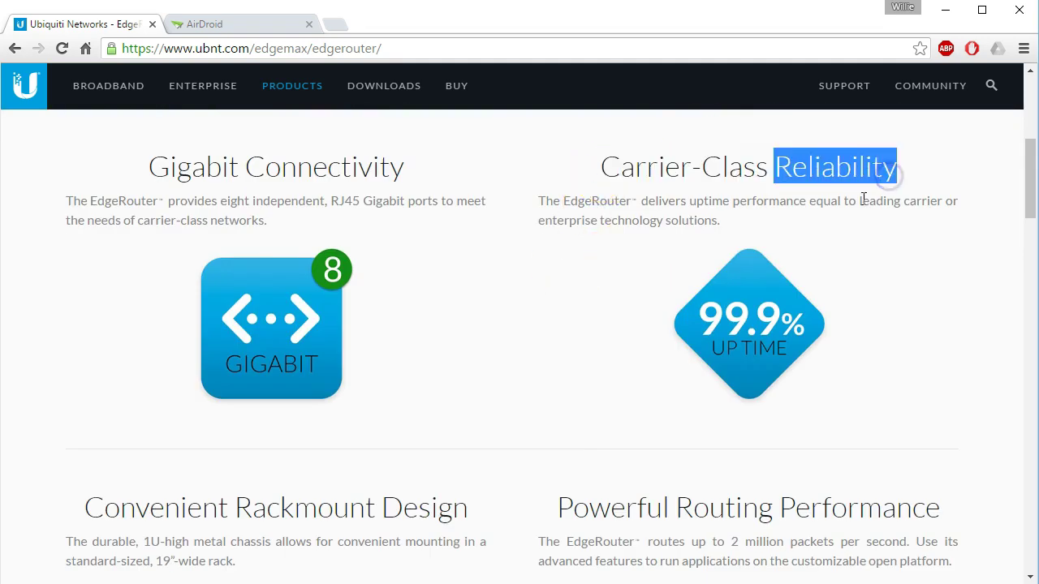
click(812, 220)
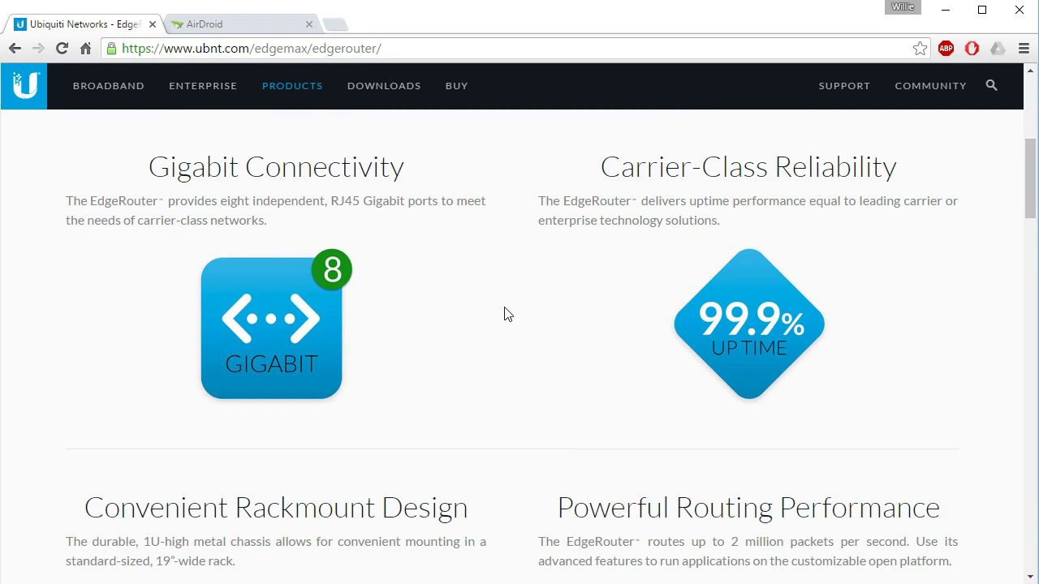
Step: Scroll down past the ER-8 Model Comparison to the Downloads section
scroll(514, 328, down, 1)
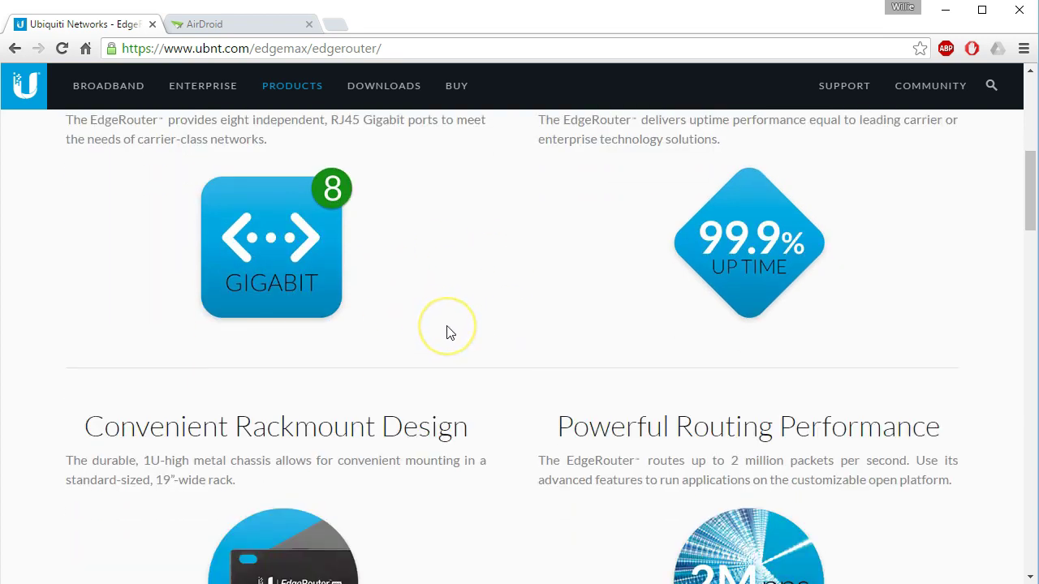
scroll(446, 333, down, 2)
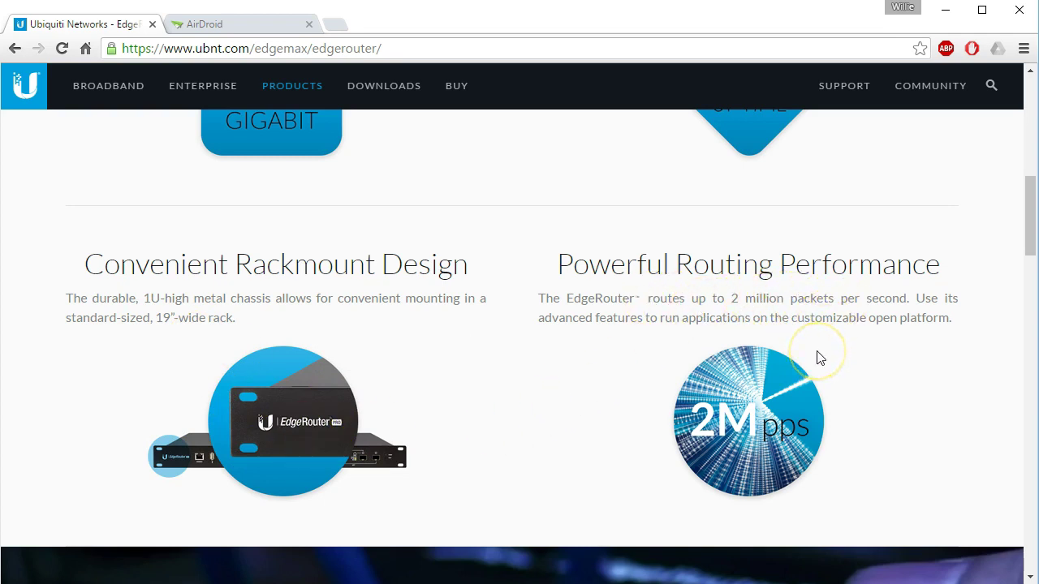
scroll(819, 358, down, 1)
scroll(819, 358, down, 2)
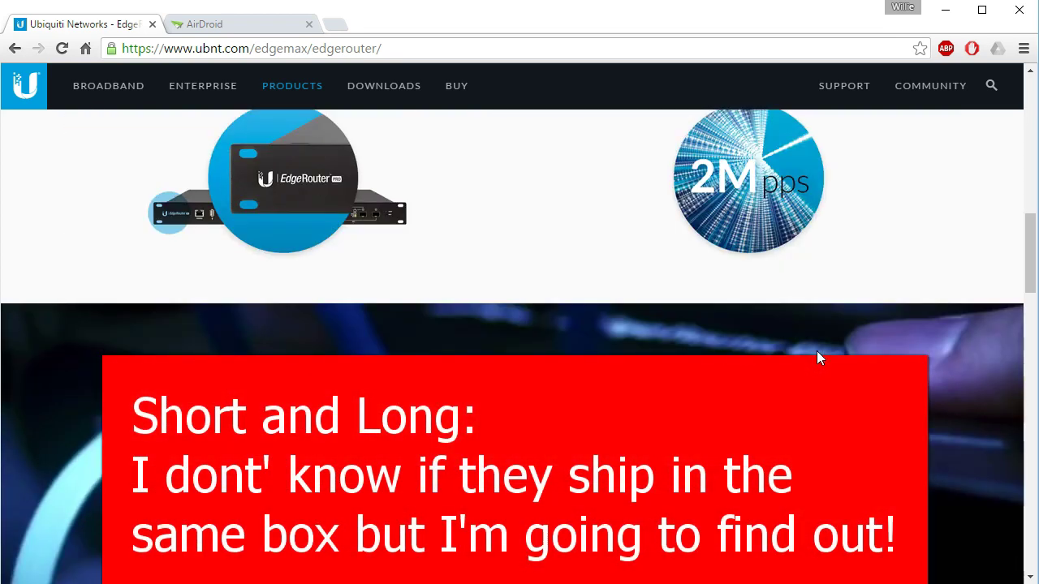
scroll(816, 354, down, 2)
scroll(817, 354, down, 2)
scroll(600, 233, down, 2)
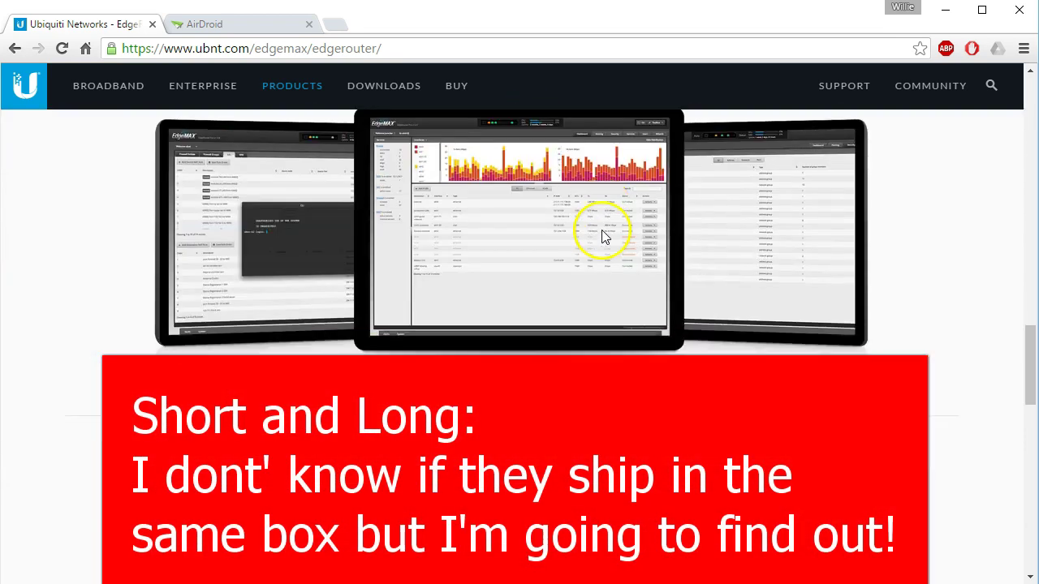
scroll(601, 235, up, 2)
scroll(557, 337, down, 4)
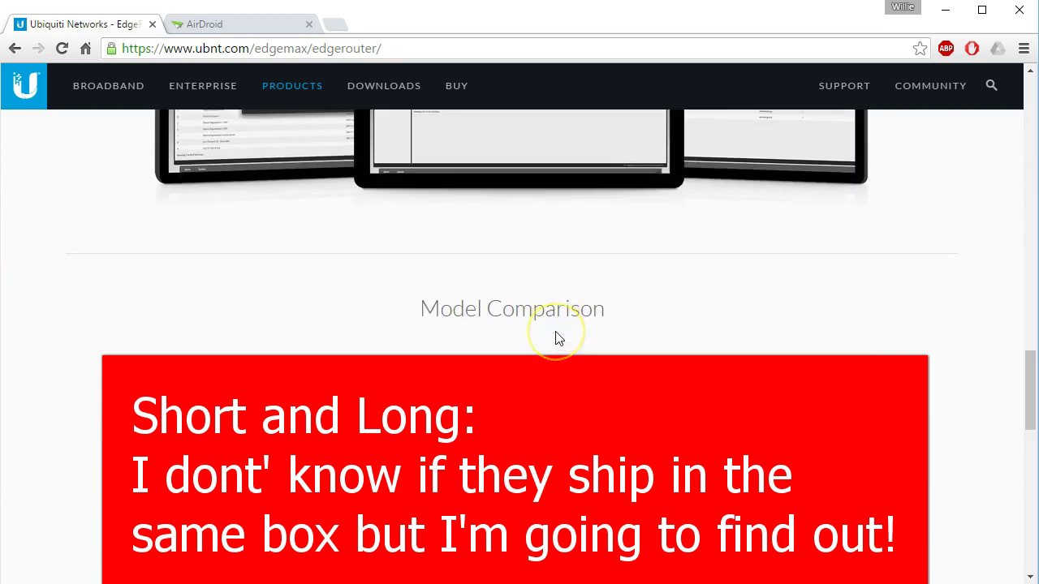
scroll(557, 337, down, 2)
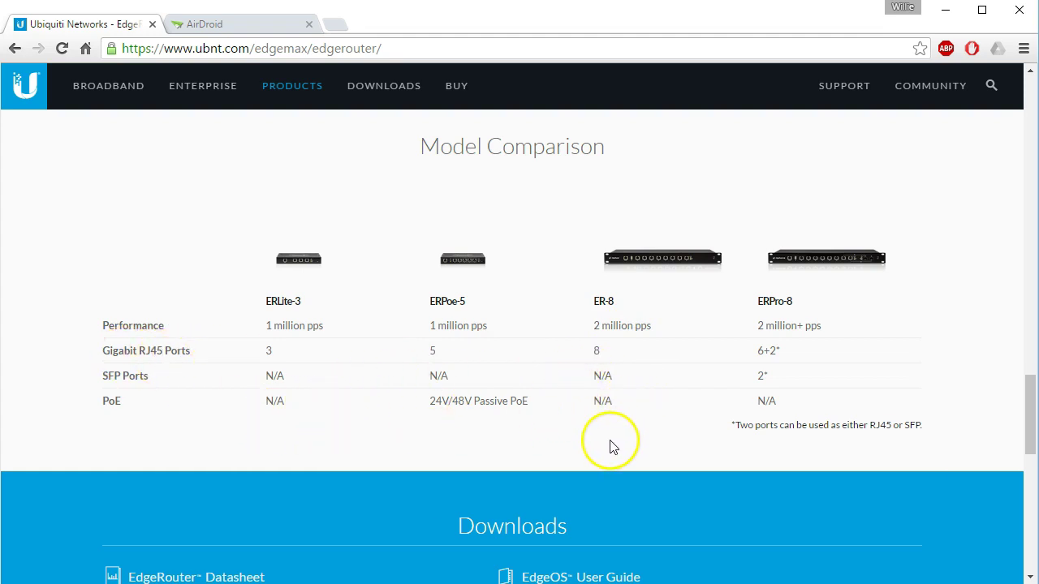
scroll(607, 446, down, 1)
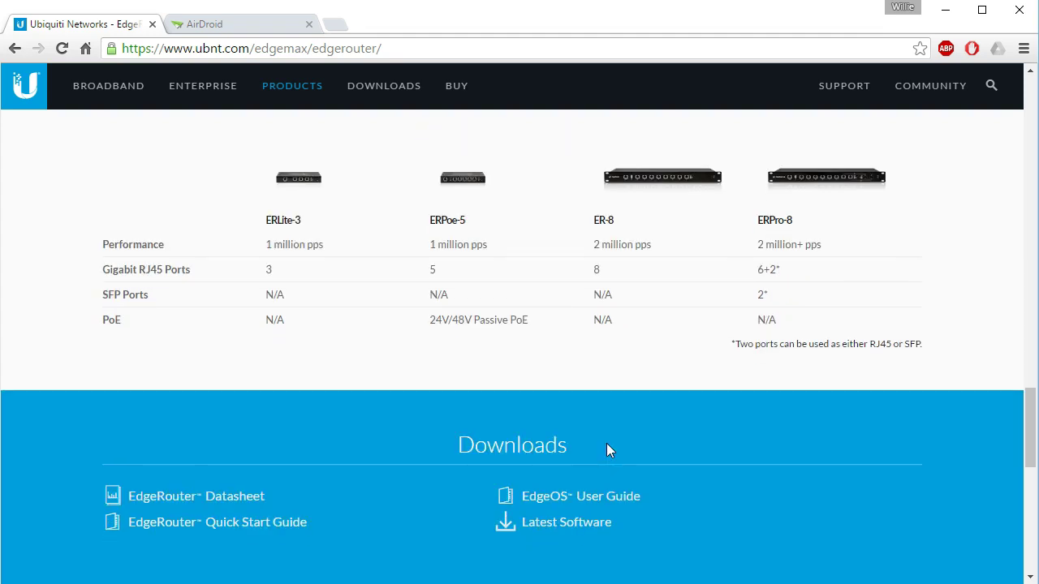
scroll(607, 447, down, 1)
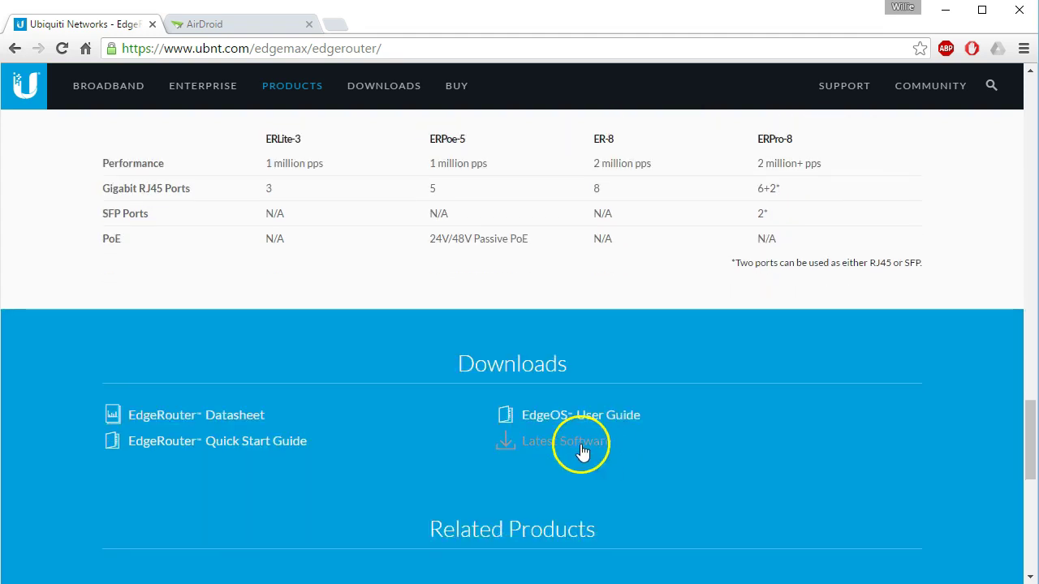
Step: Open the EdgeRouter Datasheet PDF and scroll through Models to page 5's EdgeRouter Lite
click(215, 415)
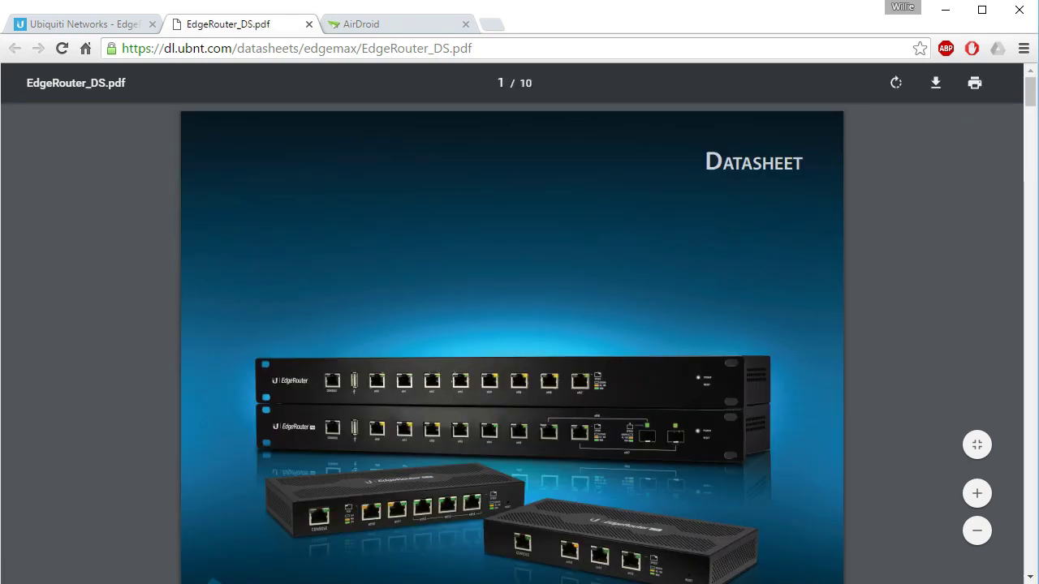
drag(1031, 86, 1032, 244)
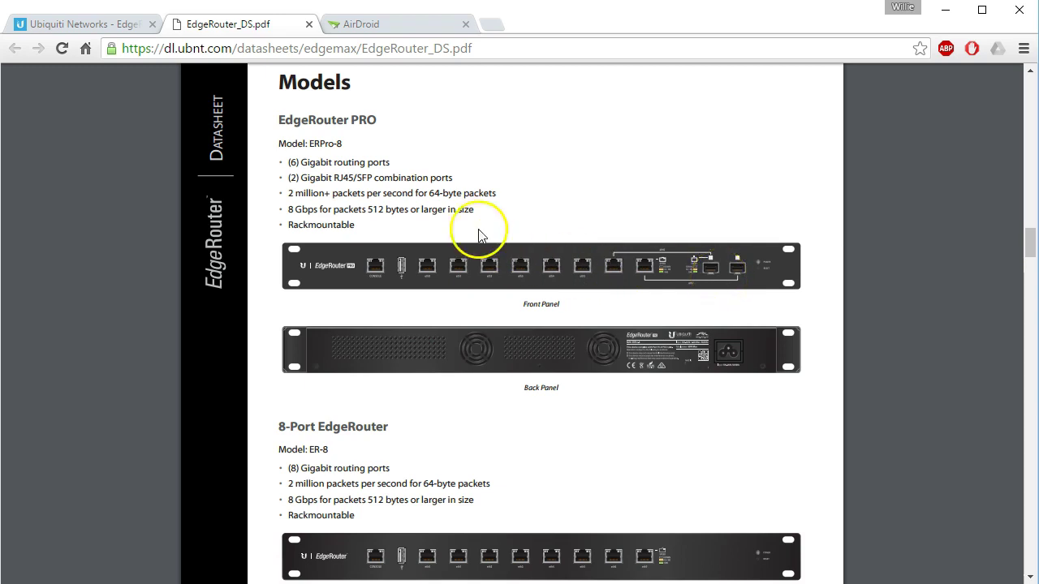
scroll(388, 266, down, 1)
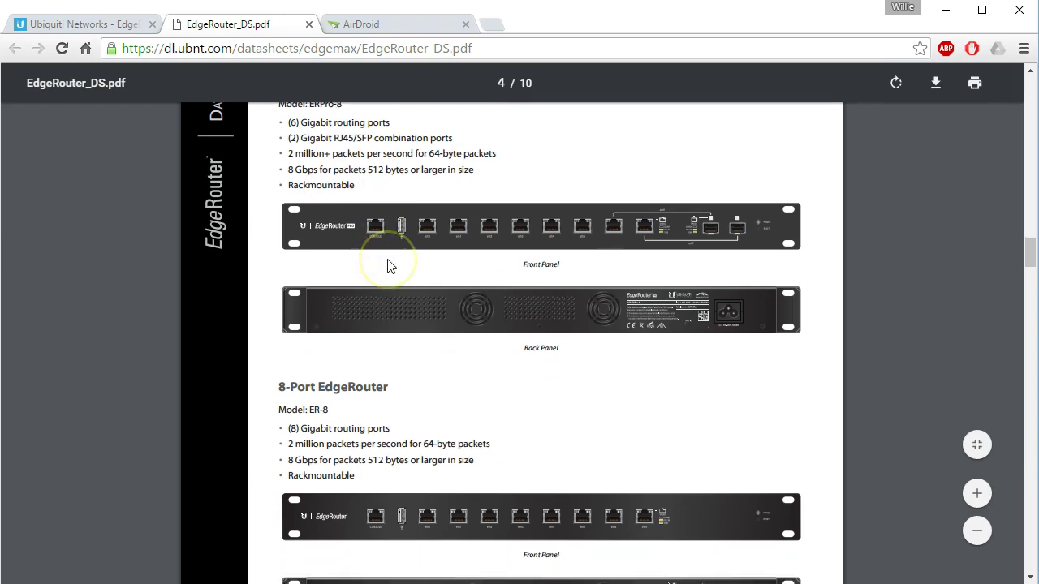
scroll(387, 266, down, 2)
scroll(388, 265, down, 3)
scroll(388, 265, down, 4)
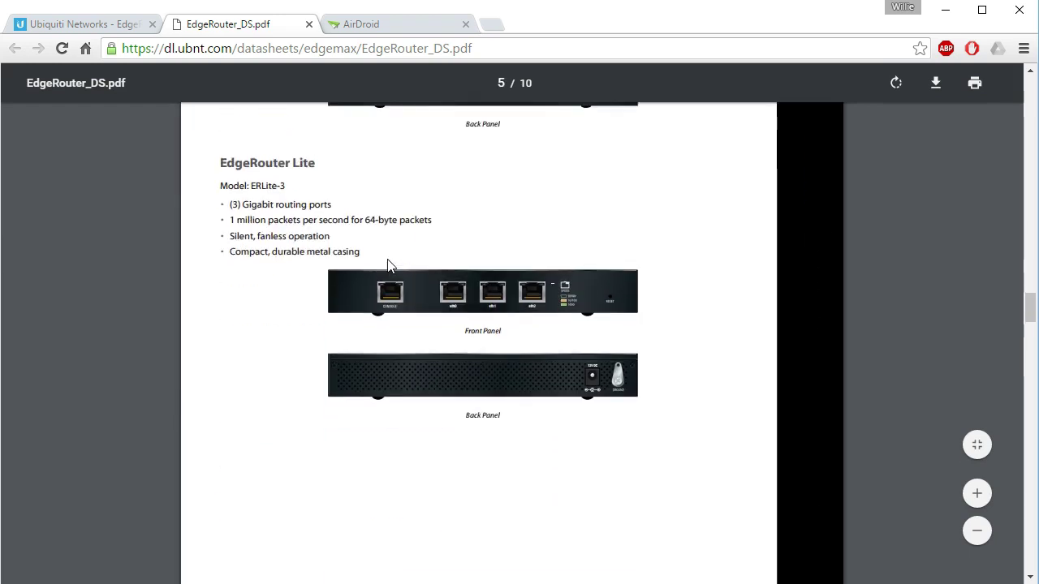
scroll(387, 265, down, 5)
scroll(387, 265, down, 2)
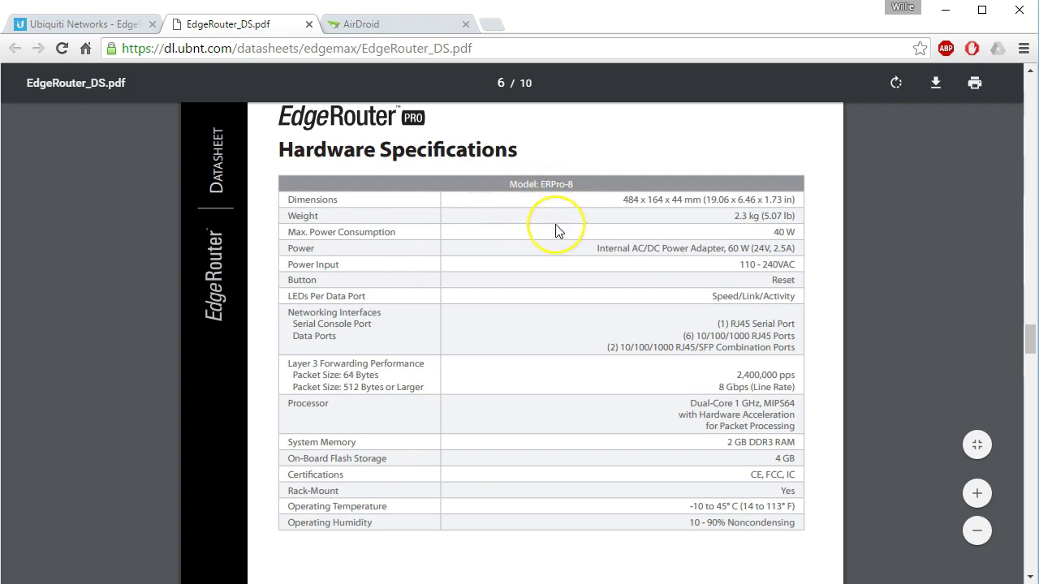
Step: Scroll to page 7's ER-8 Hardware Specifications and highlight the 4 GB flash storage value
scroll(556, 231, down, 2)
scroll(556, 231, down, 3)
scroll(556, 231, down, 2)
scroll(556, 231, down, 2)
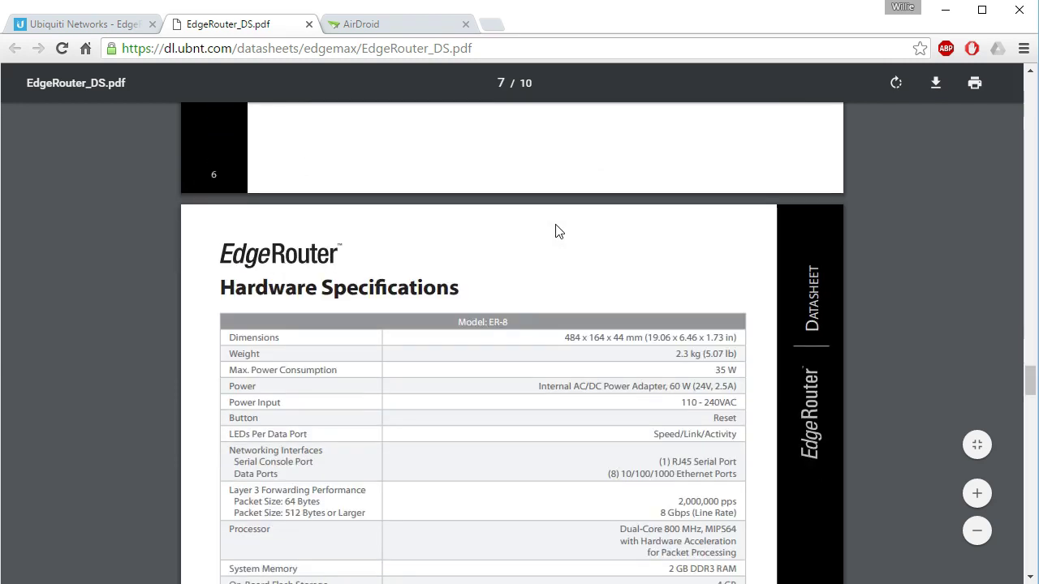
scroll(557, 232, down, 2)
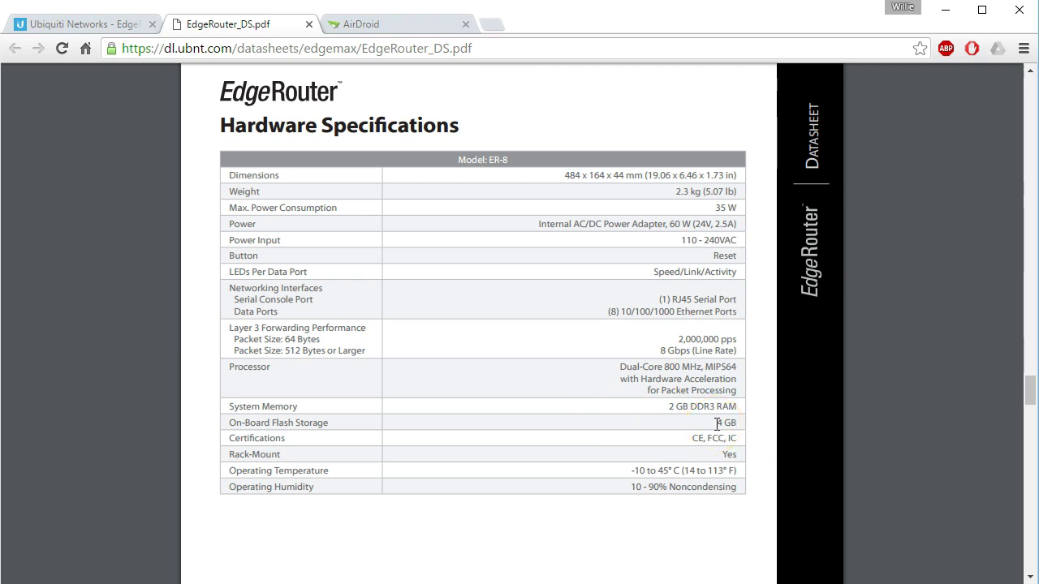
drag(717, 422, 713, 422)
click(667, 422)
click(434, 536)
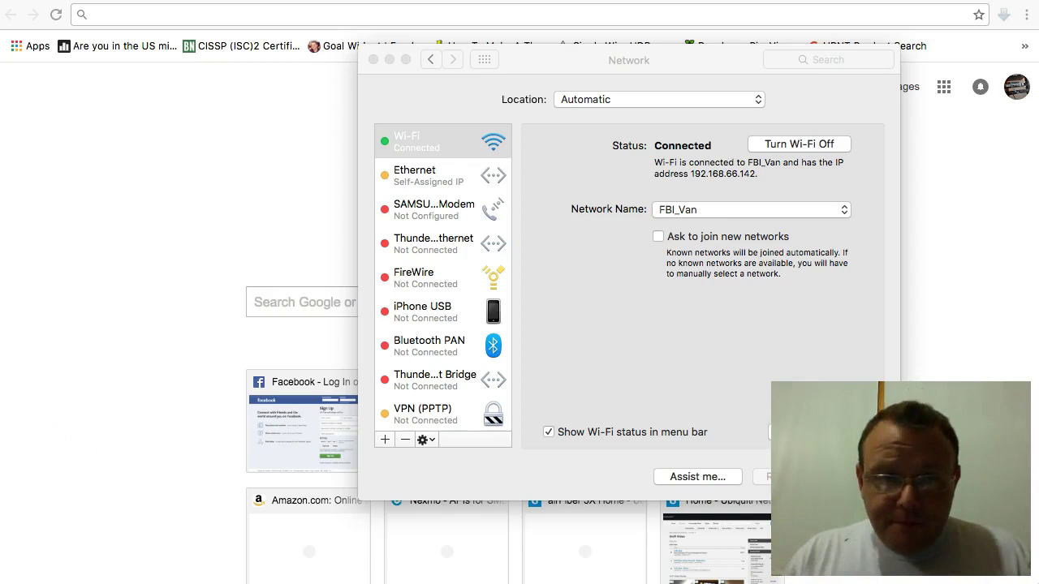
Step: Configure Ethernet manually with IP 192.168.1.100 and subnet mask 255.255.255.0, and apply
click(418, 173)
click(443, 186)
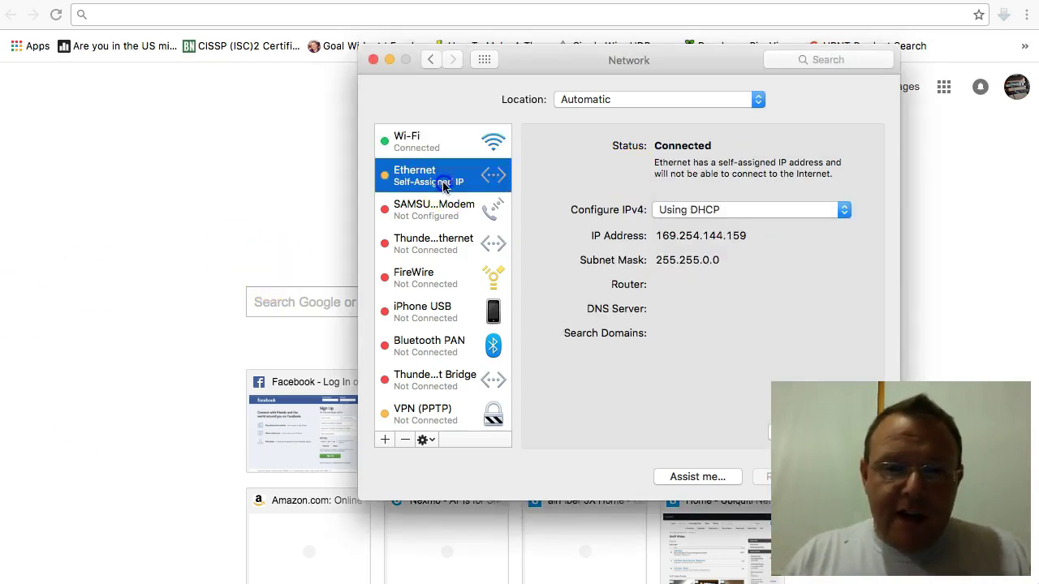
click(723, 212)
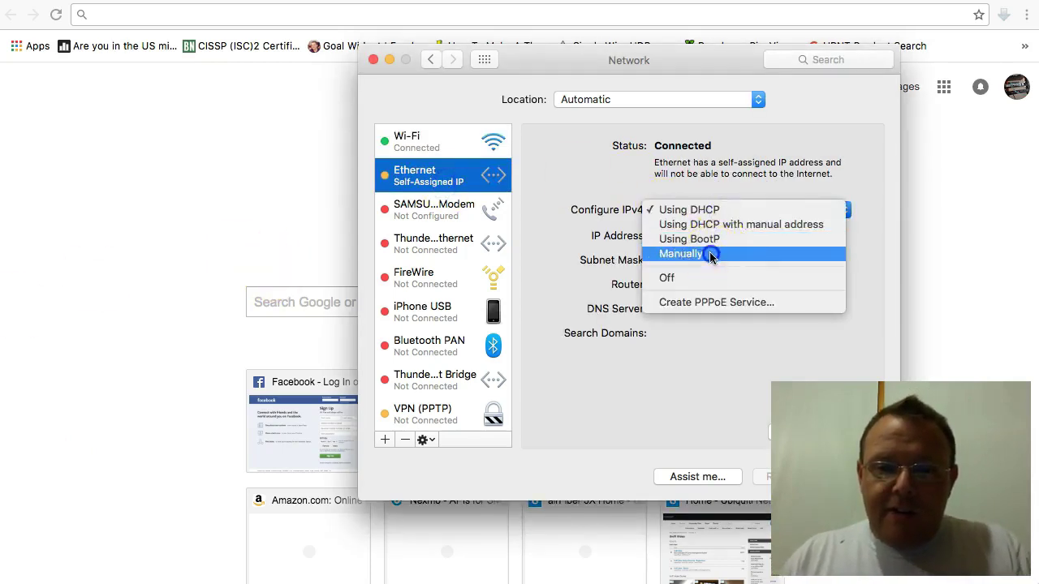
click(712, 254)
text(192.168.1.1)
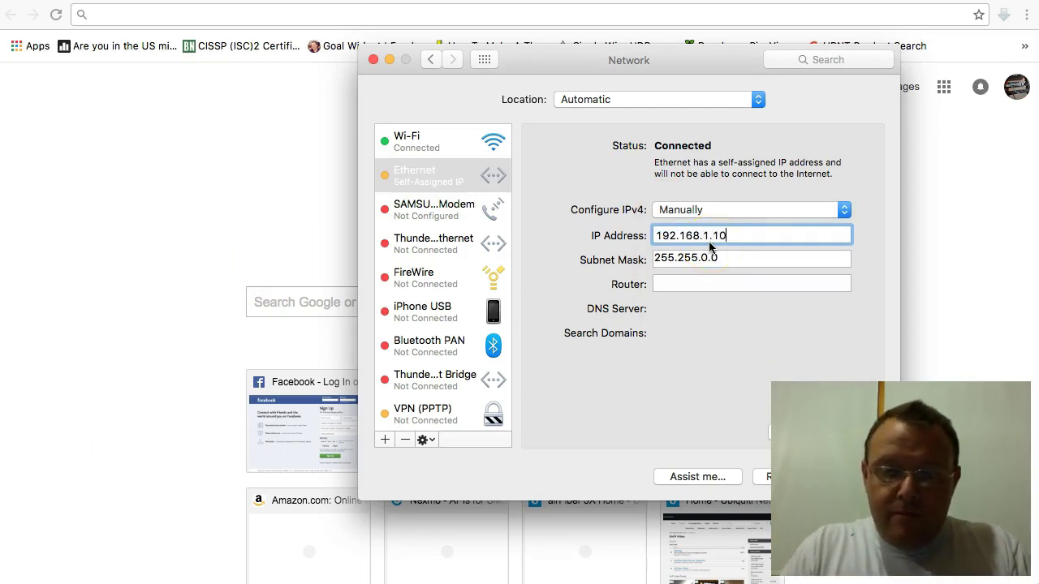
text(0)
key(Tab)
text(255.255.255.)
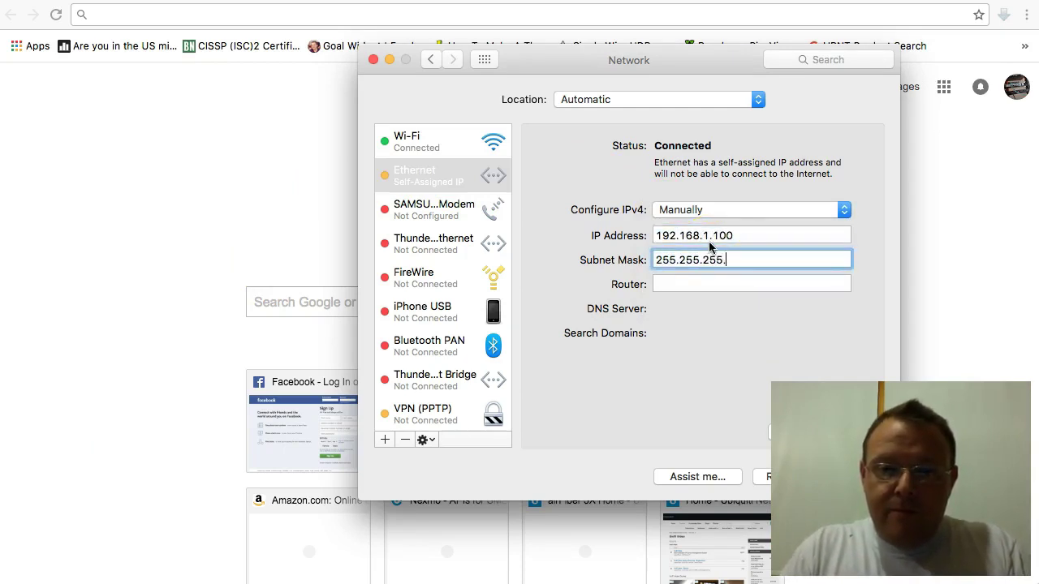
text(0)
drag(668, 54, 503, 75)
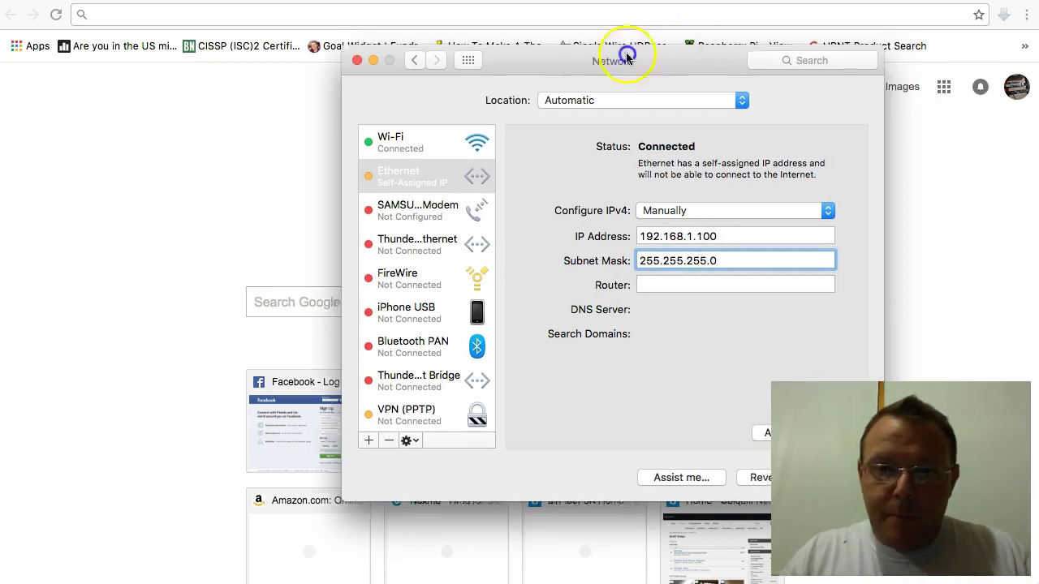
click(701, 503)
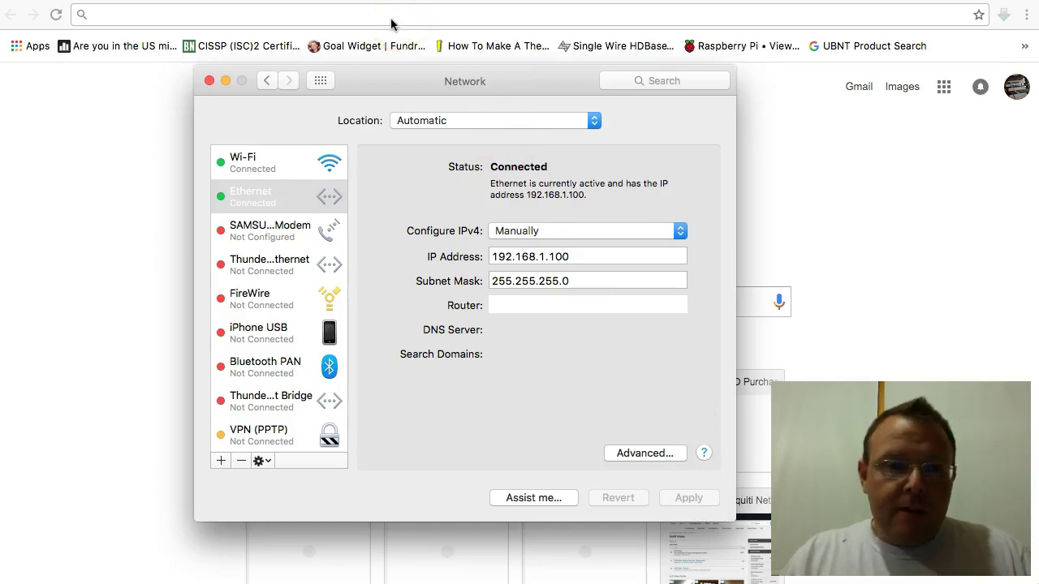
Step: Browse to 192.168.1.1 and proceed past the certificate warning to the login page
click(314, 16)
text(192.168)
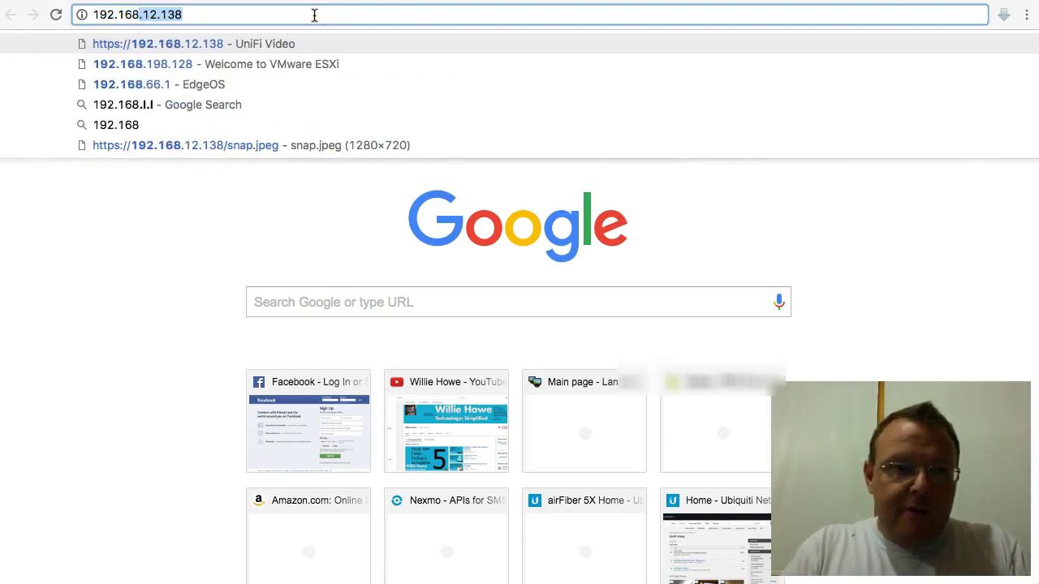
text(.1.1)
key(Return)
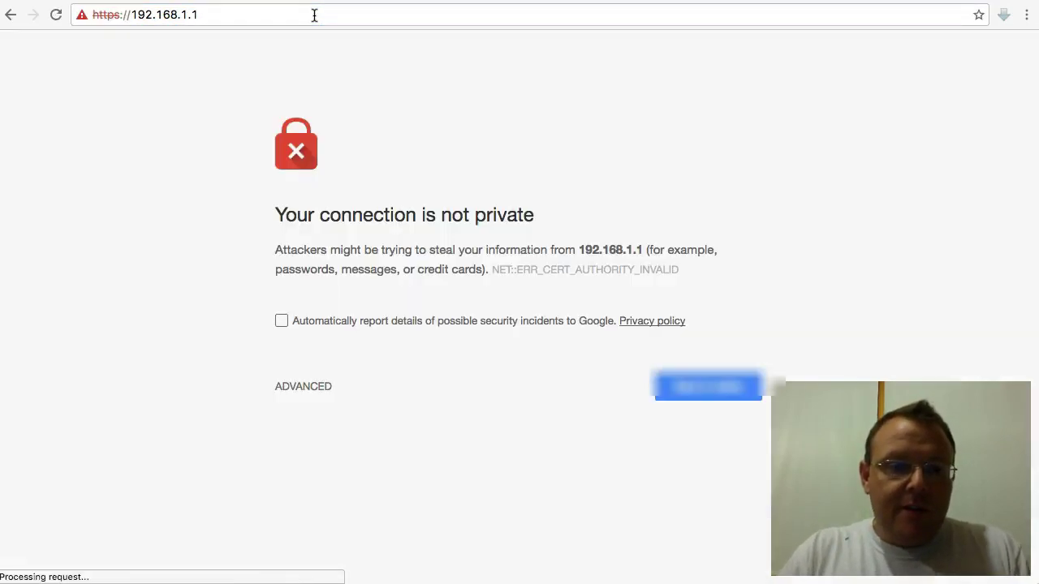
click(315, 388)
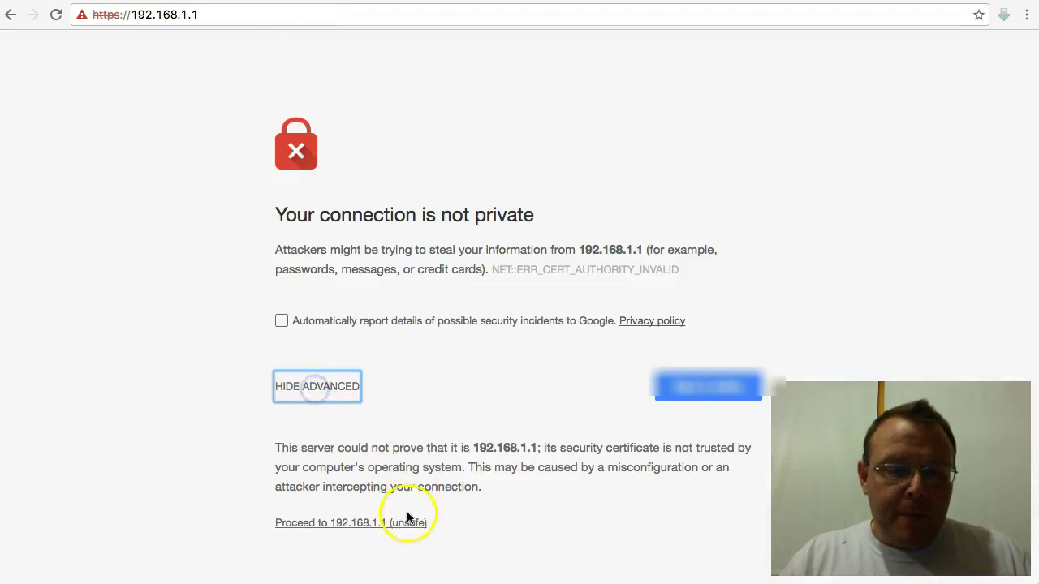
click(406, 522)
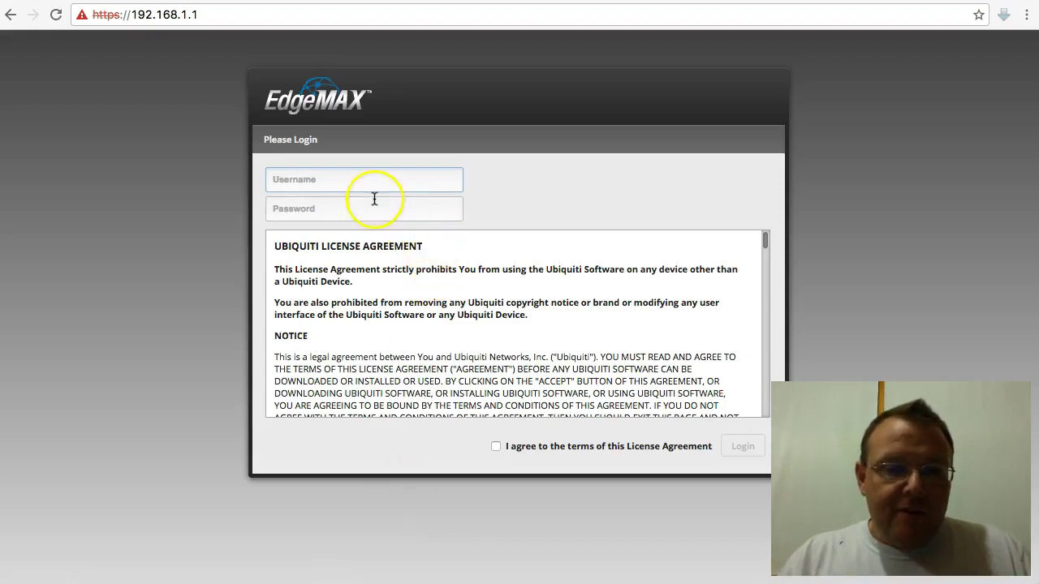
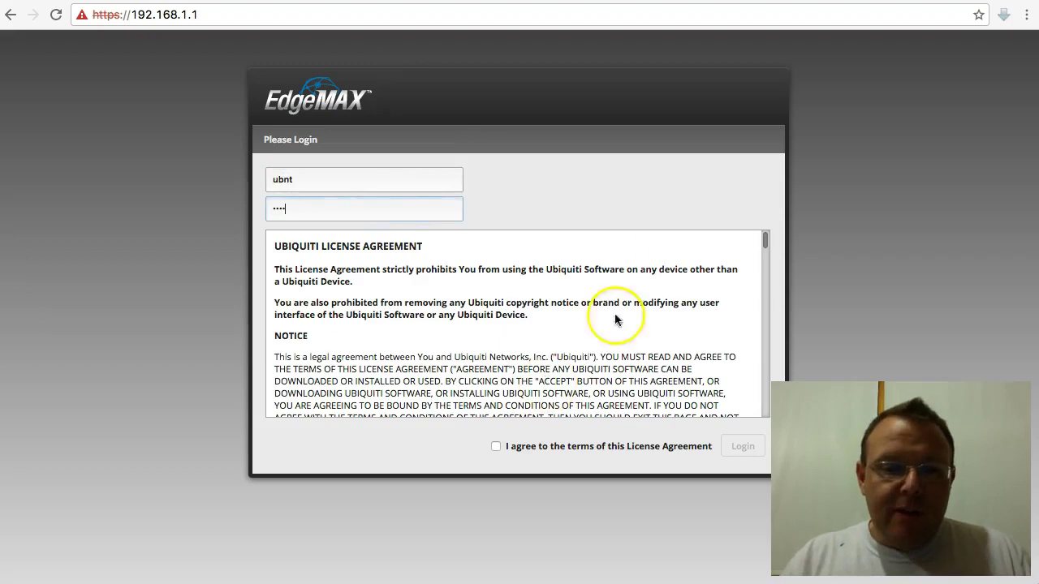
Step: Log in as ubnt with the router password after accepting the license agreement
mouse_move(765, 239)
mouse_down()
mouse_move(765, 429)
mouse_move(766, 234)
mouse_up()
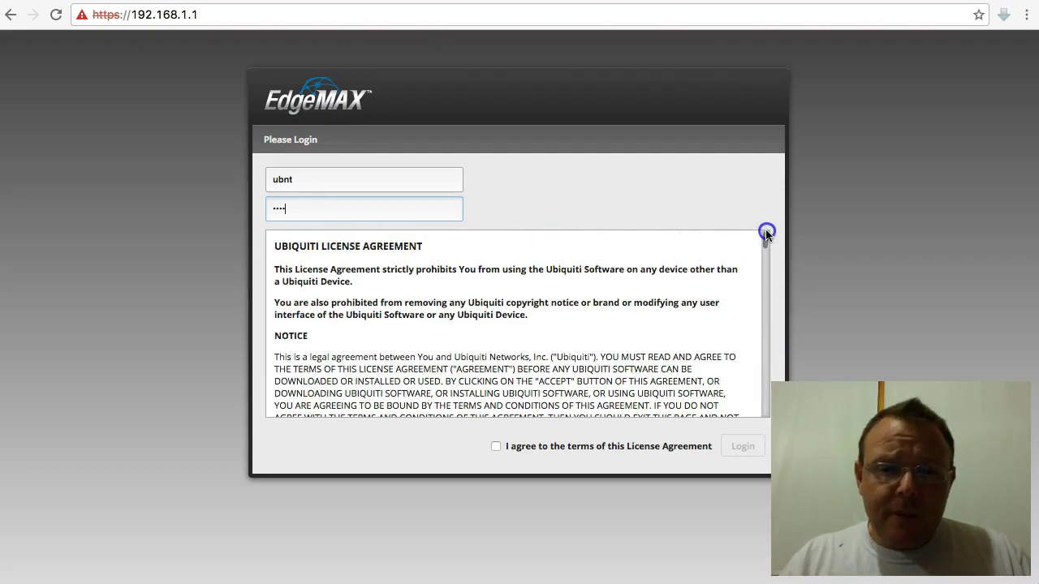
click(497, 447)
click(729, 453)
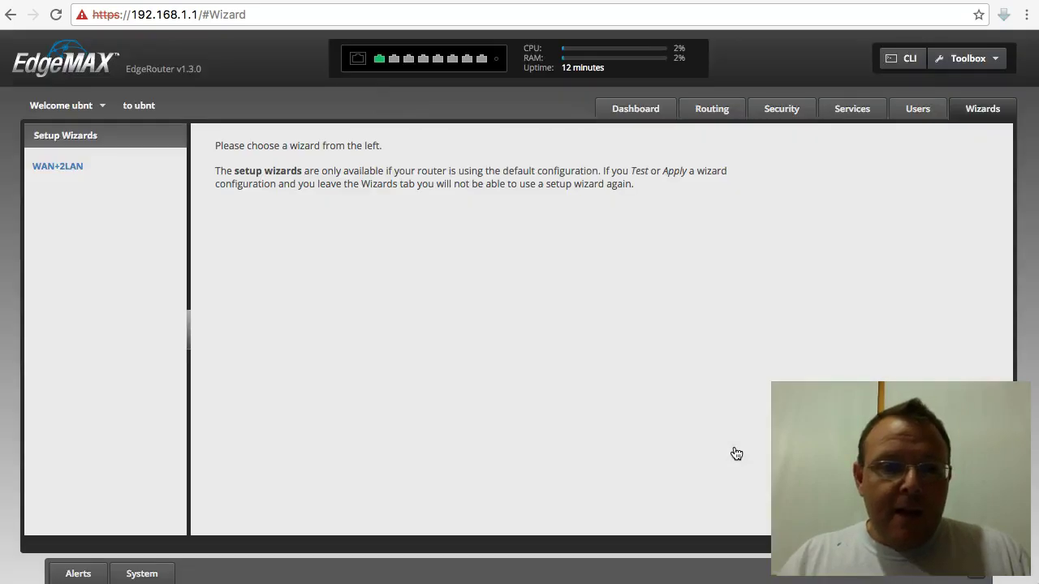
Step: Highlight the EdgeRouter v1.3.0 version label in the header, then go to Ubiquiti's downloads page
click(176, 71)
drag(175, 70, 196, 70)
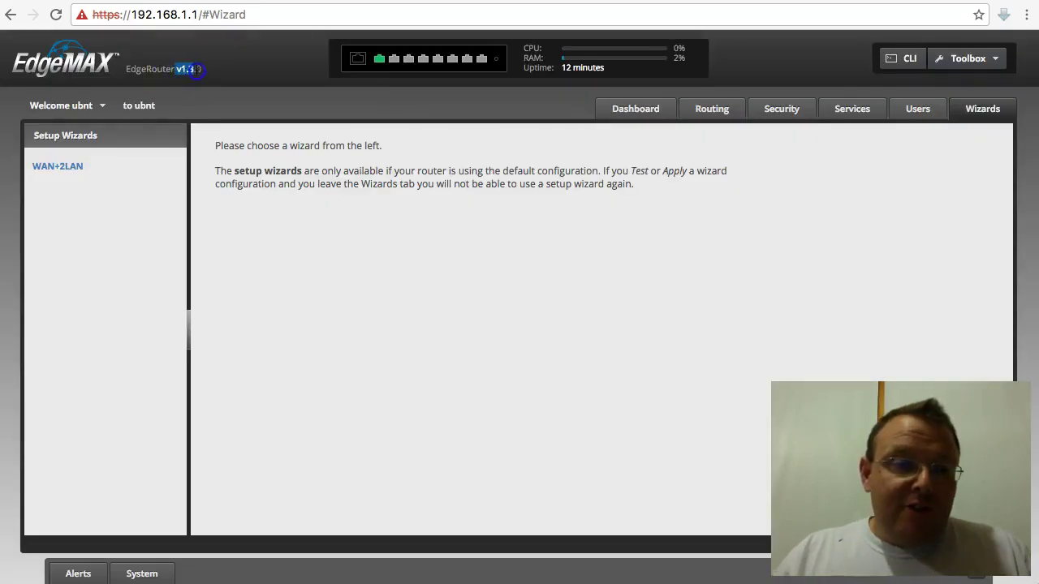
click(102, 107)
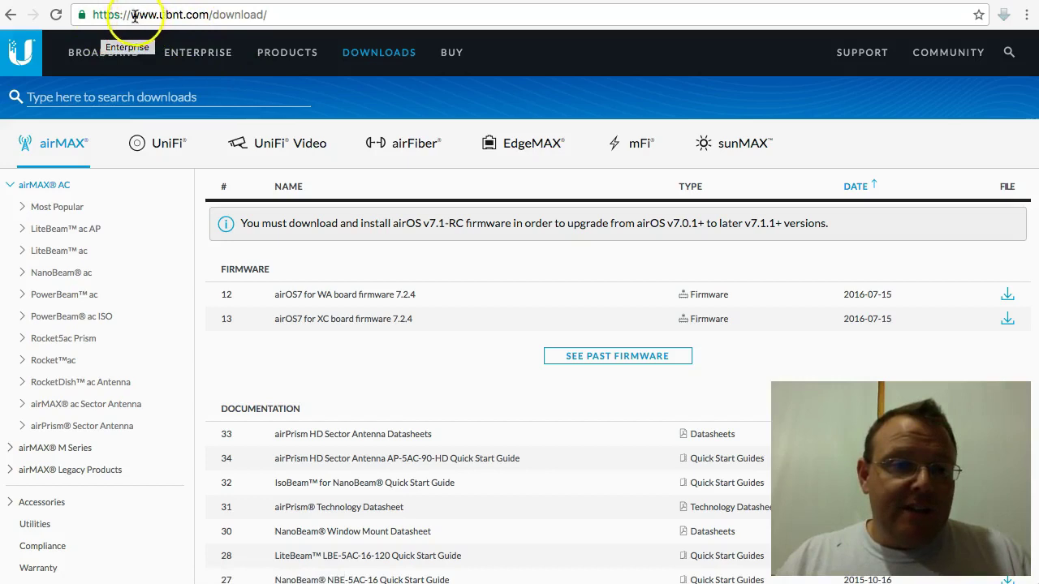
Step: Download the EdgeMAX EdgeRouter v1.9.0 firmware file after agreeing to the firmware license
drag(130, 15, 174, 16)
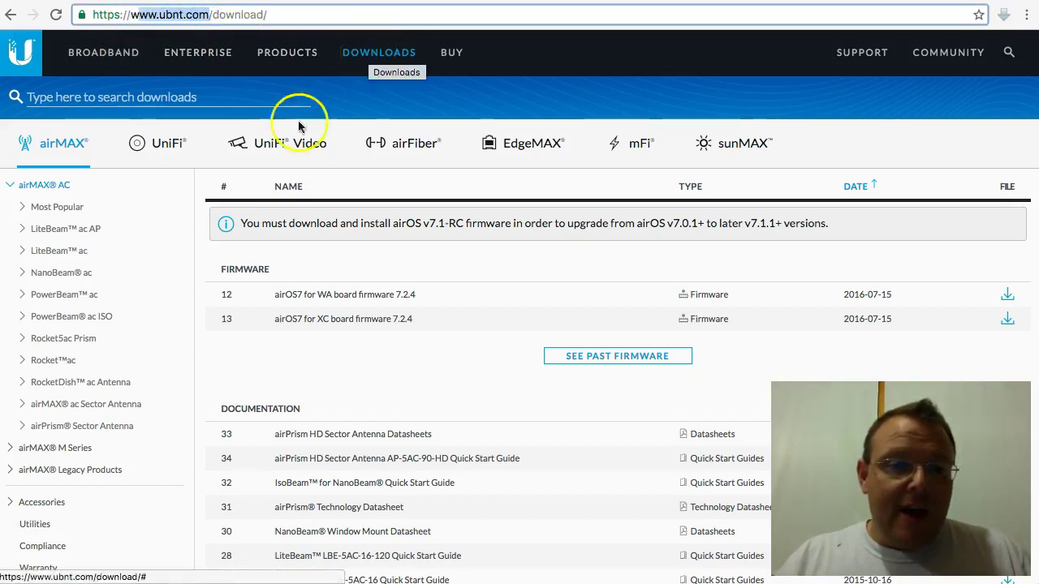
click(527, 142)
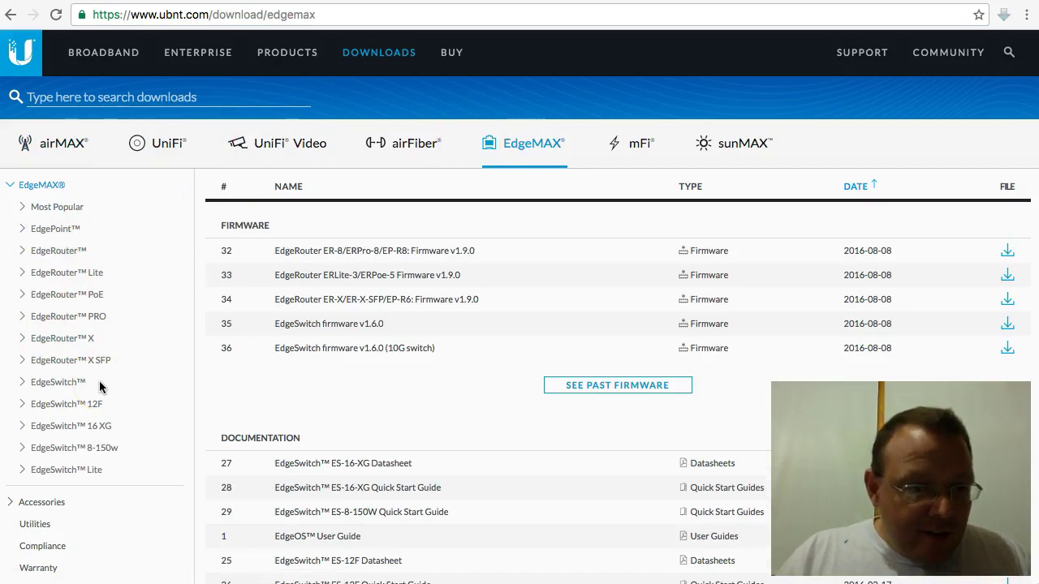
click(63, 253)
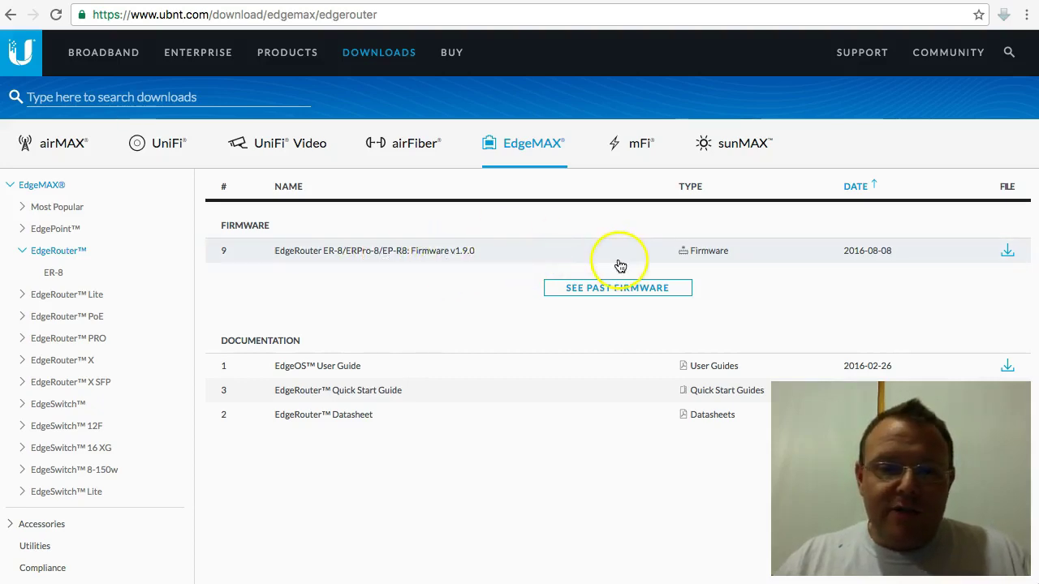
click(1008, 251)
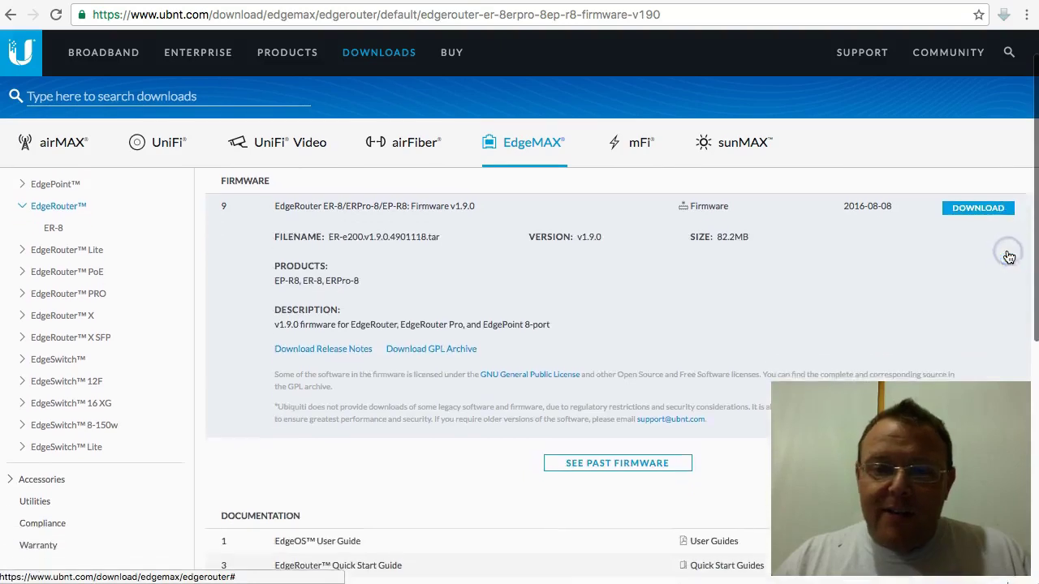
click(962, 209)
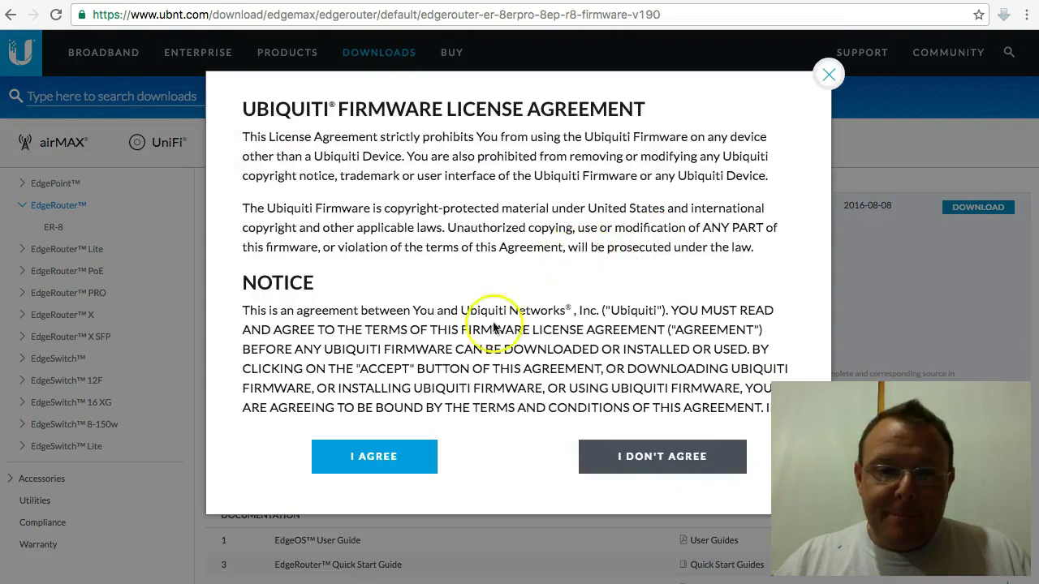
click(378, 466)
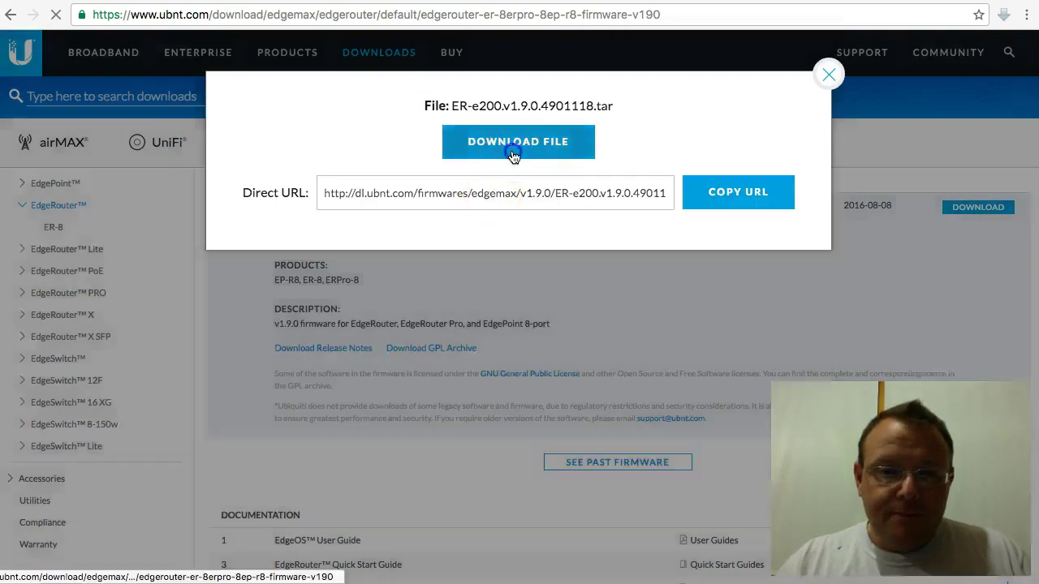
click(512, 152)
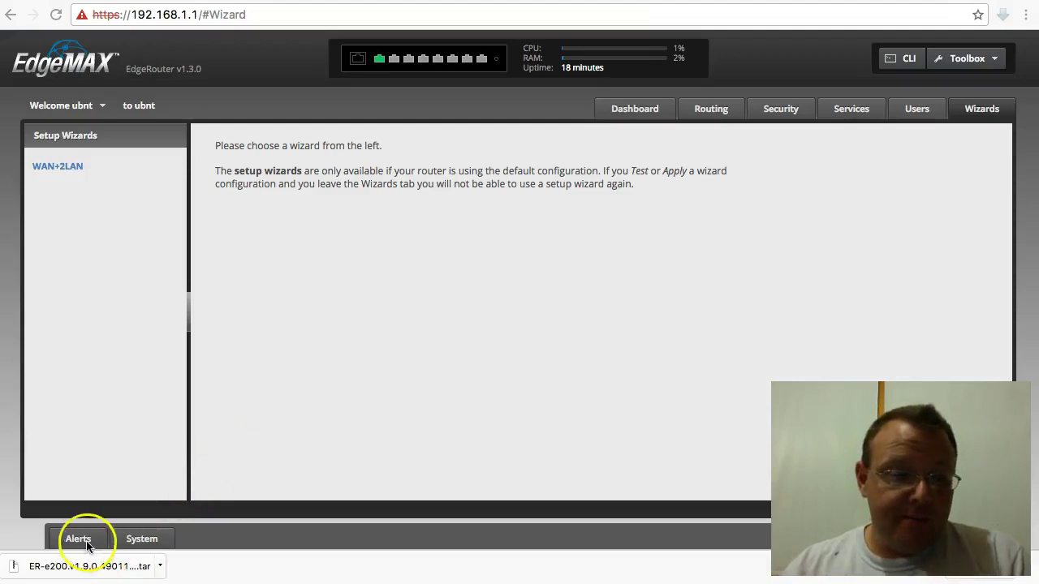
Step: Upload the v1.9.0 .tar image under System's Upgrade System Image, then confirm a reboot
click(143, 540)
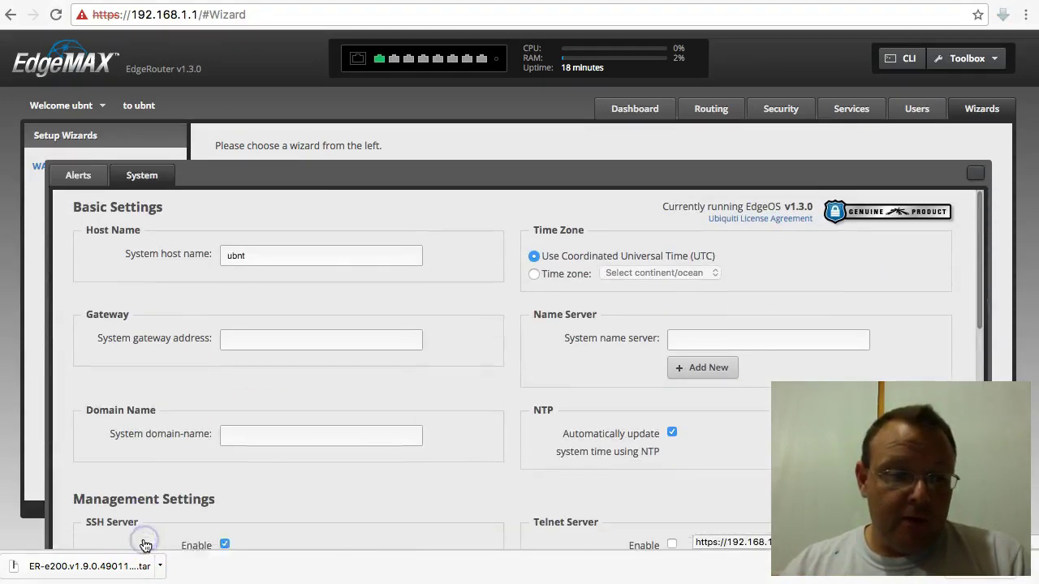
scroll(459, 312, down, 1)
scroll(459, 315, down, 3)
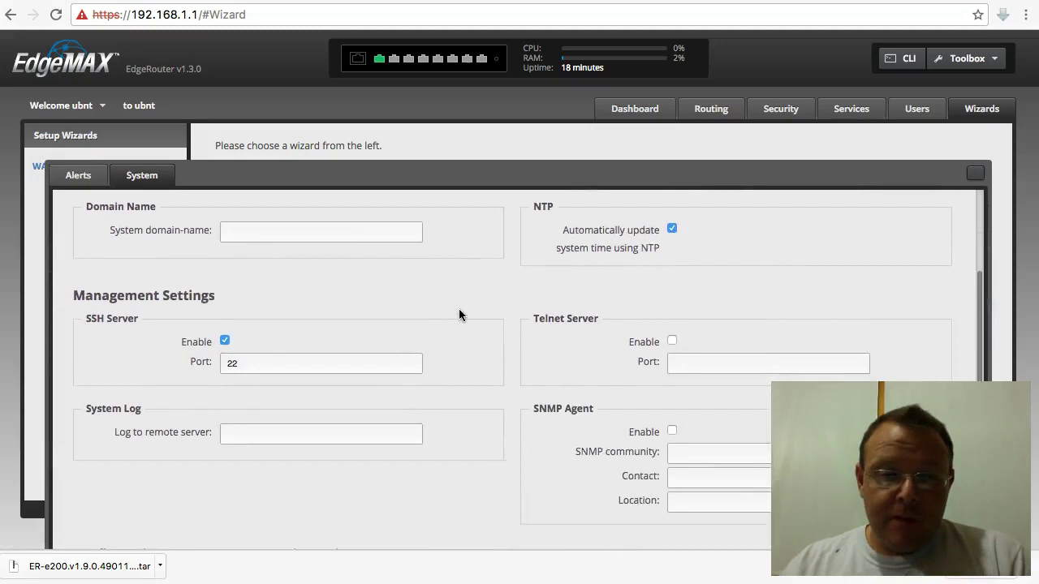
scroll(459, 315, down, 2)
scroll(459, 315, down, 1)
scroll(459, 315, down, 2)
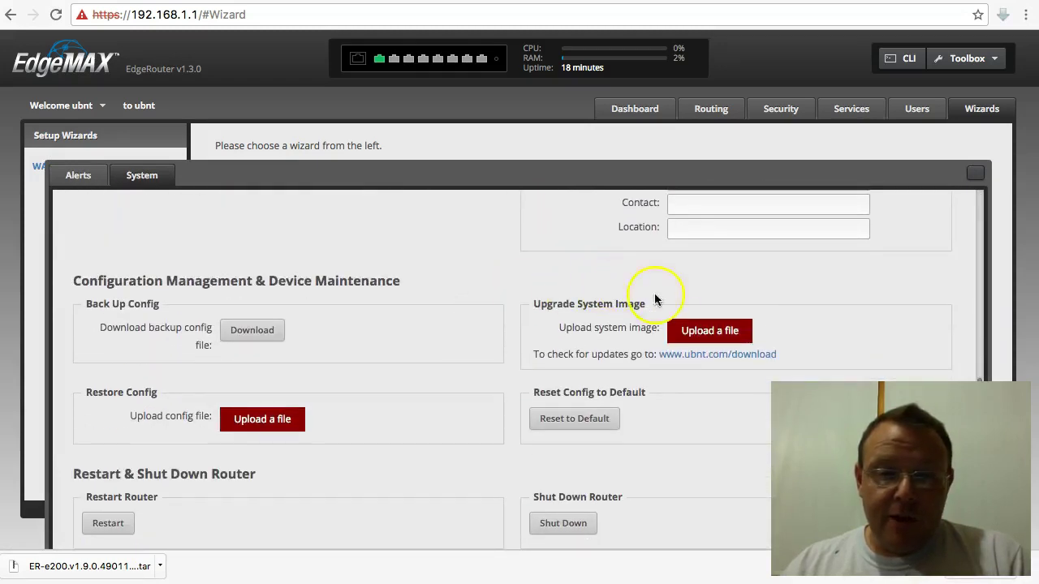
click(686, 342)
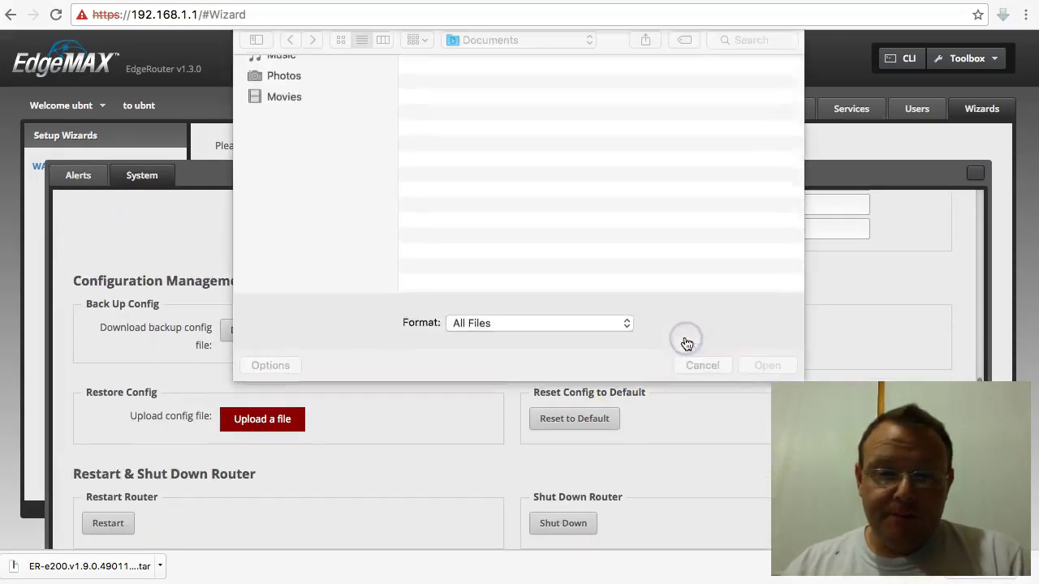
double_click(476, 92)
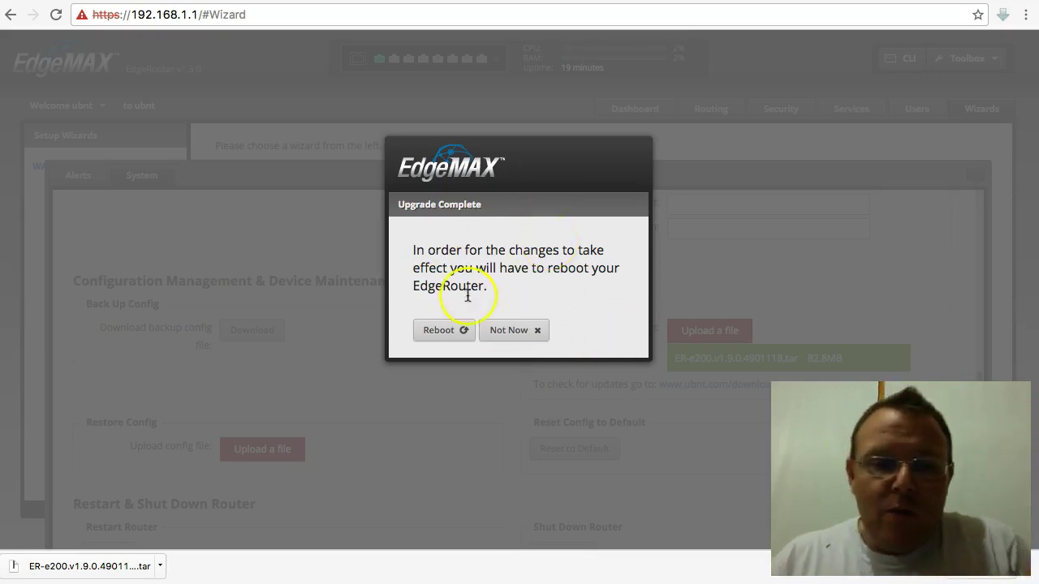
click(444, 334)
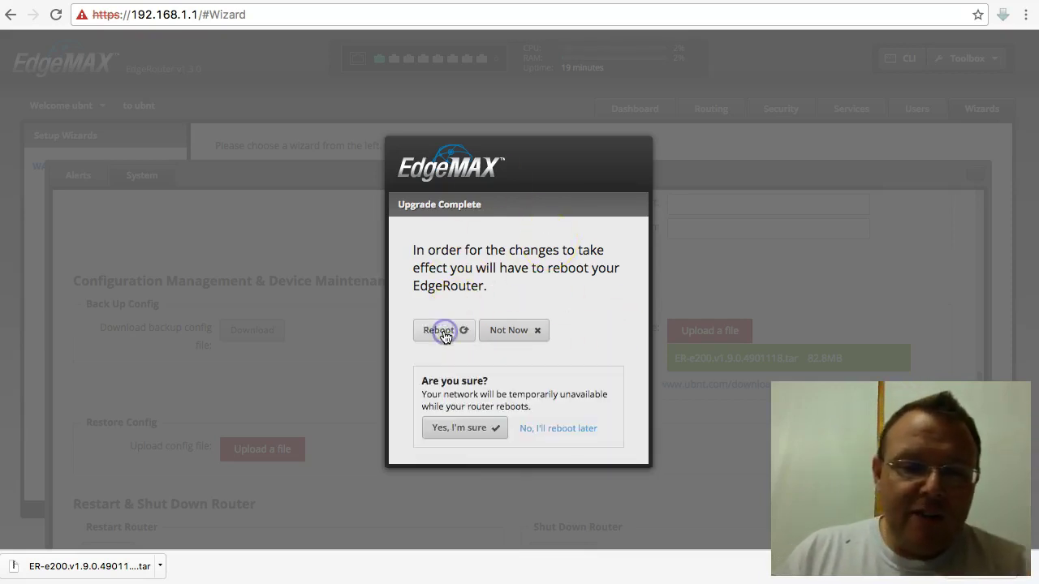
click(464, 430)
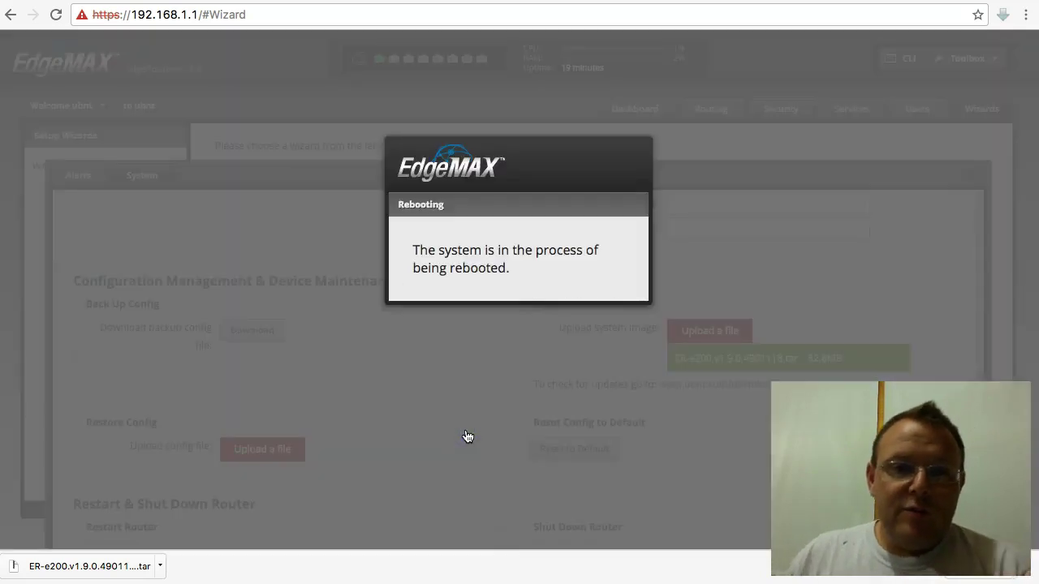
Step: Launch Terminal via Spotlight and ping 192.168.1.1 while the router reboots
key(super+space)
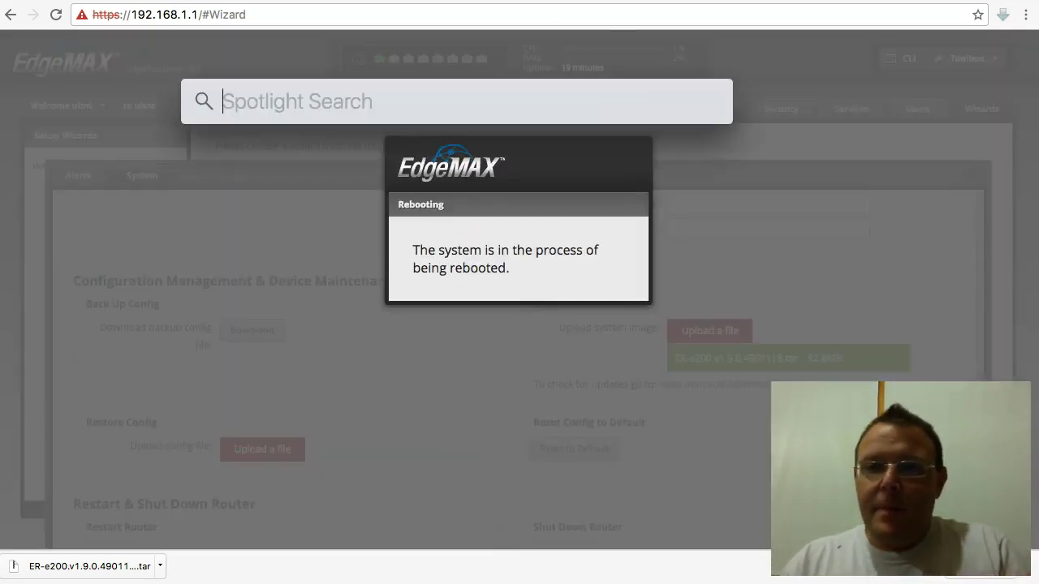
text(termina)
key(Return)
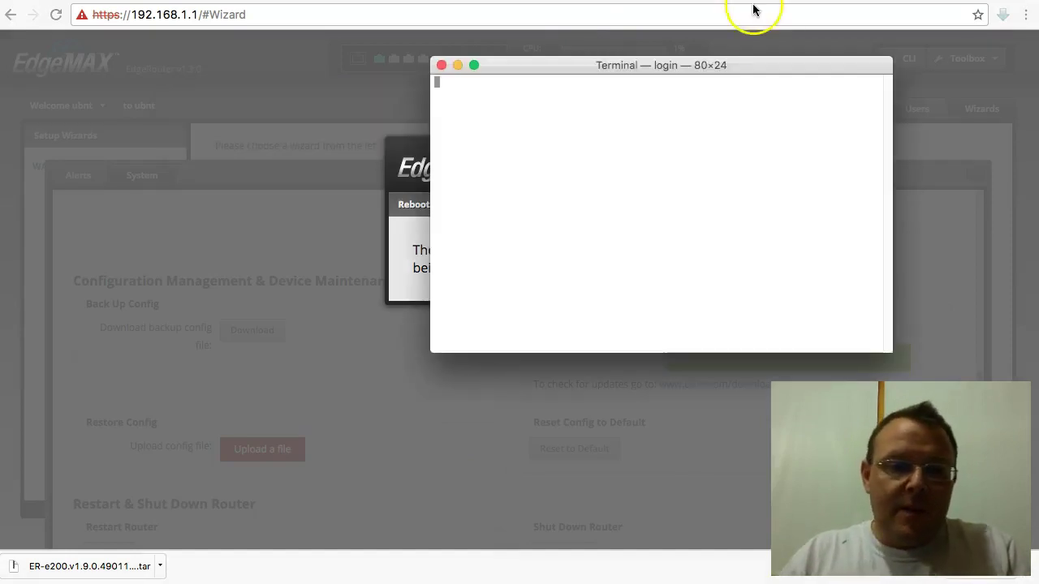
text(ping 192.168.1.1)
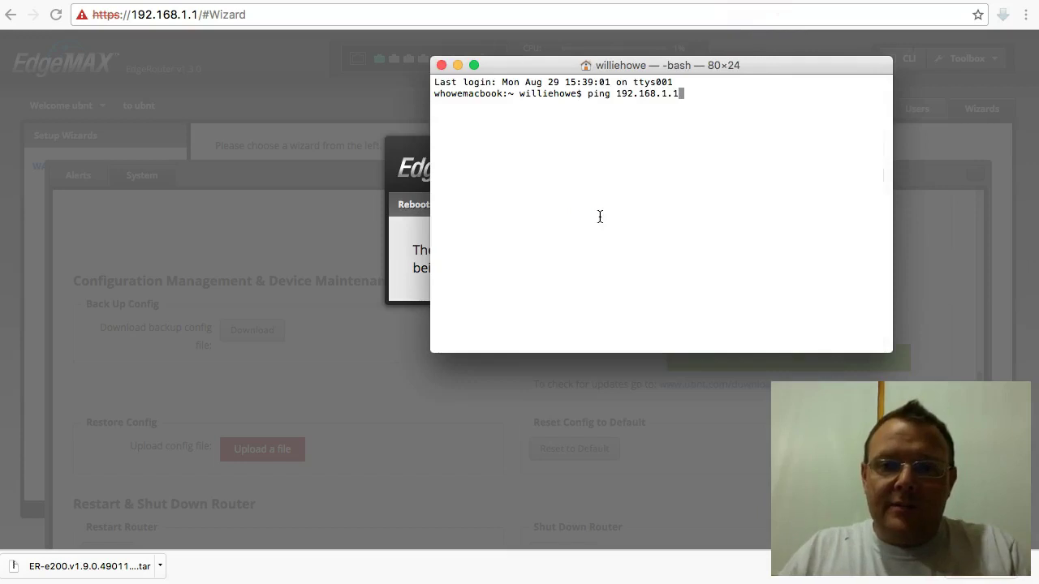
key(Return)
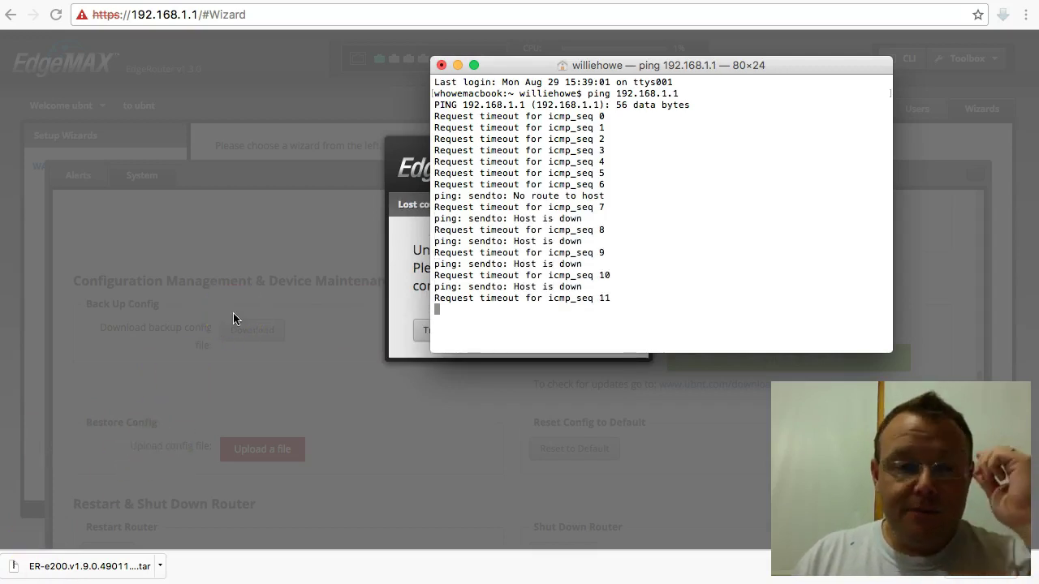
Step: Leave Terminal and return to the ubnt.com v1.9.0 firmware page
click(200, 224)
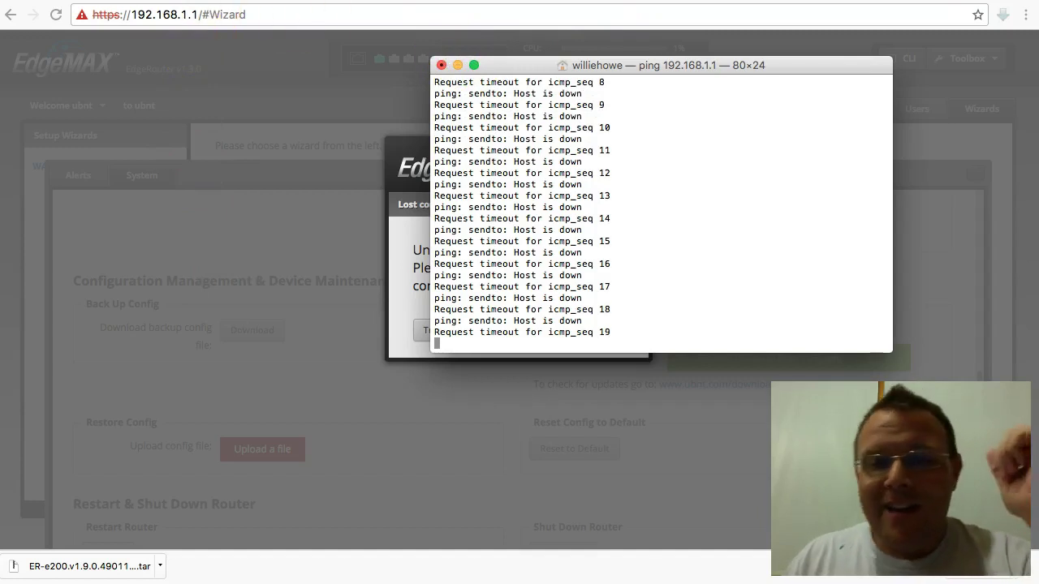
key(super+Tab)
key(ctrl+Tab)
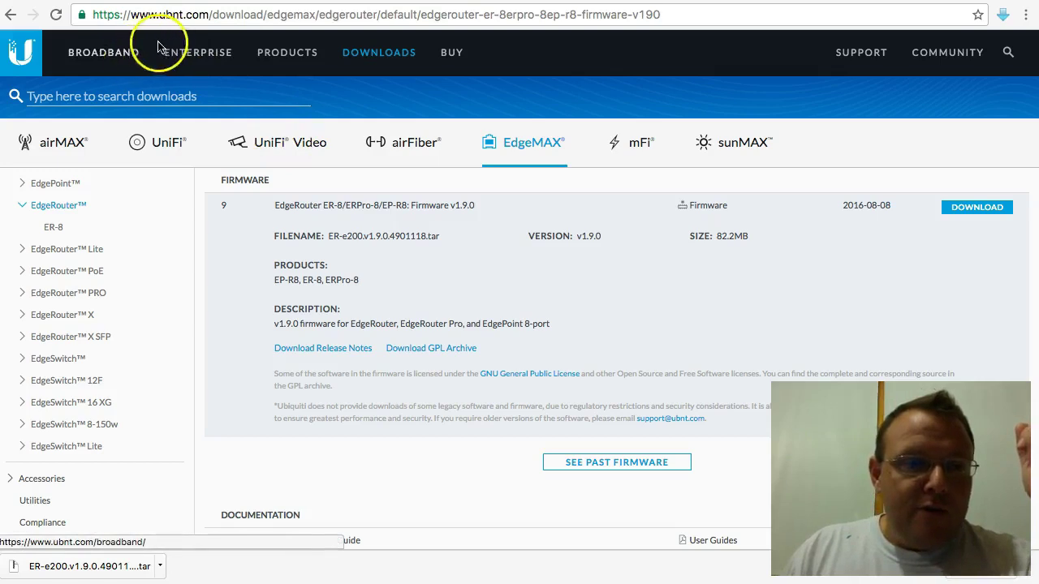
Step: Open the full Ubiquiti product catalogue from Broadband and browse the All Products list
click(121, 63)
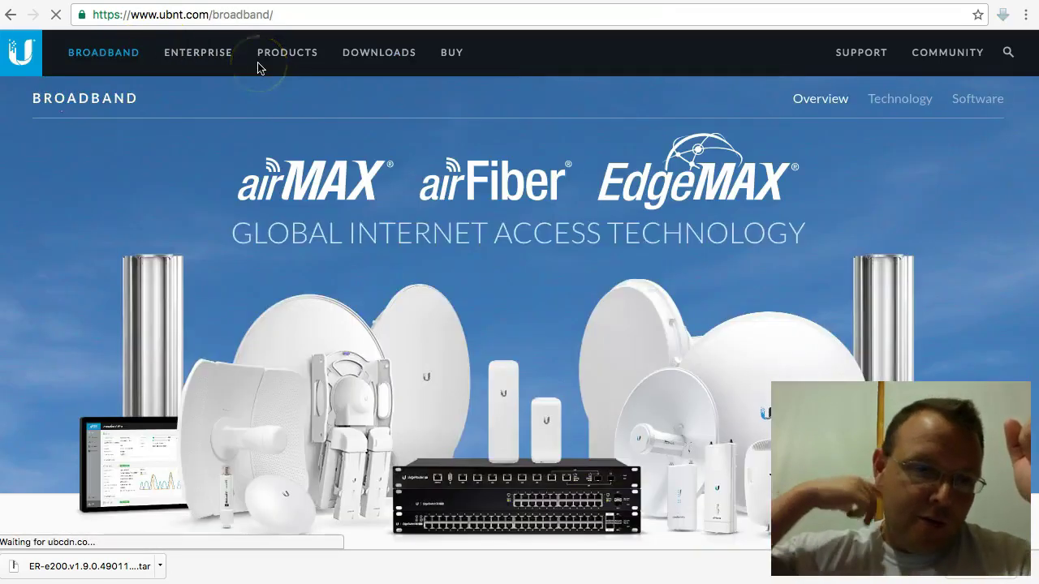
click(285, 54)
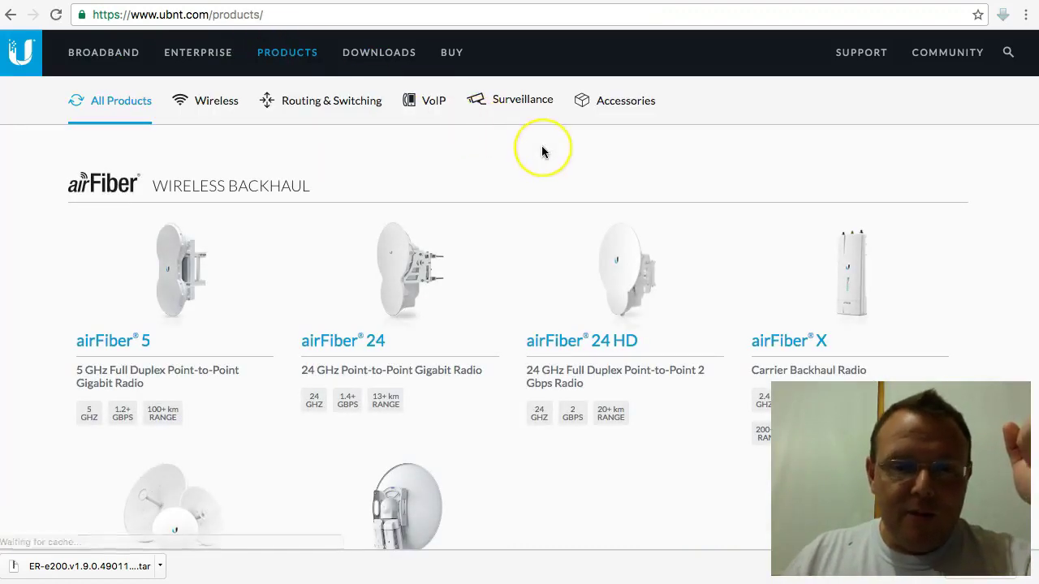
scroll(542, 145, down, 1)
scroll(541, 151, down, 1)
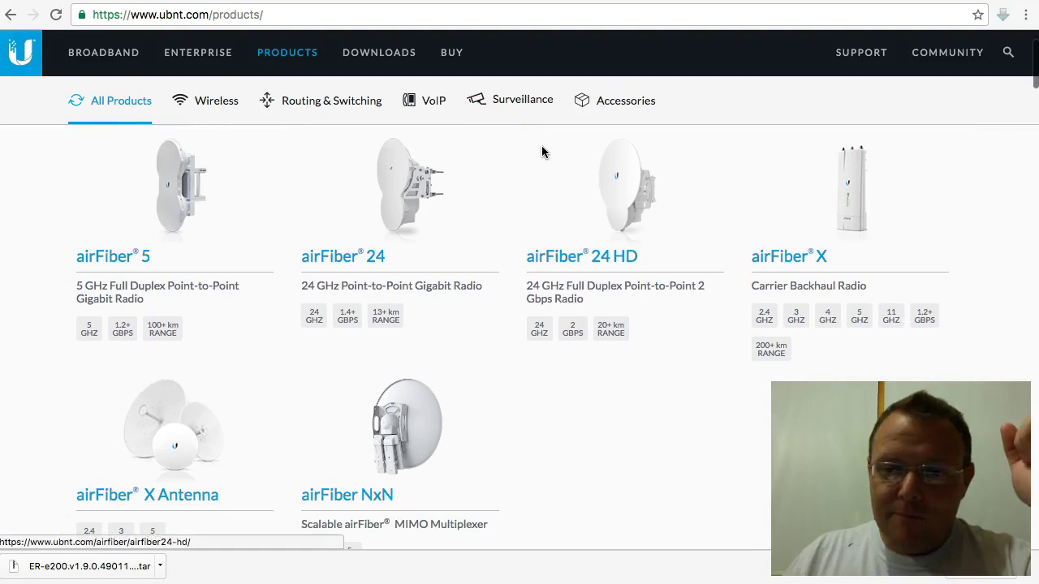
scroll(542, 151, down, 1)
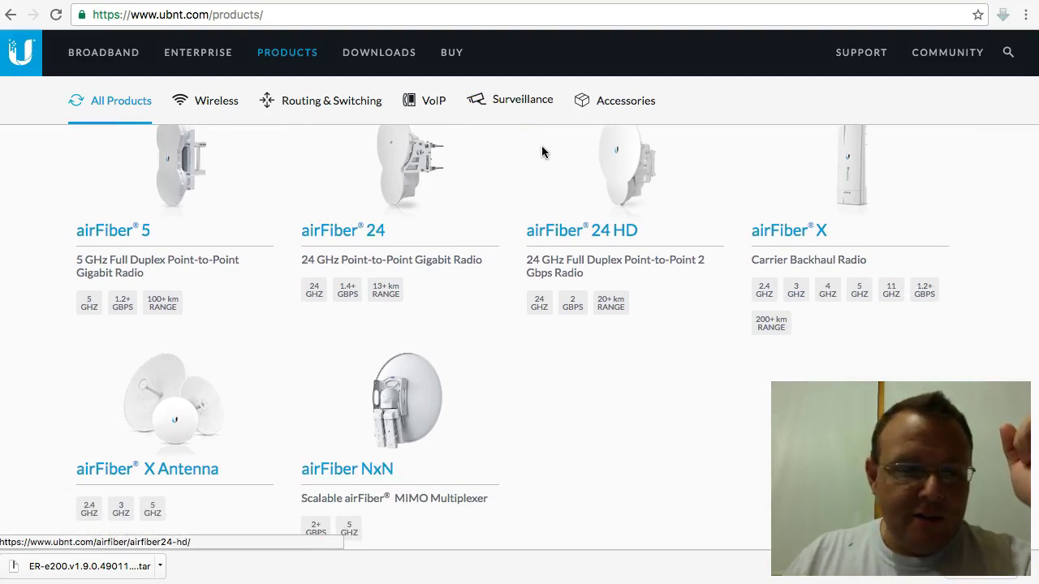
scroll(542, 151, down, 3)
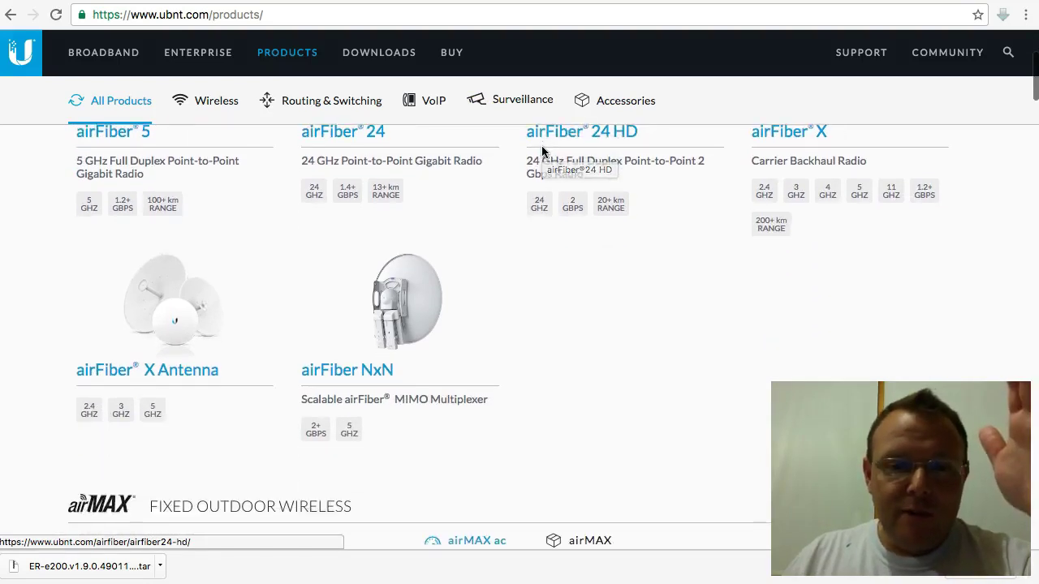
scroll(541, 151, down, 4)
scroll(541, 151, down, 4)
scroll(541, 151, down, 4)
scroll(541, 151, down, 3)
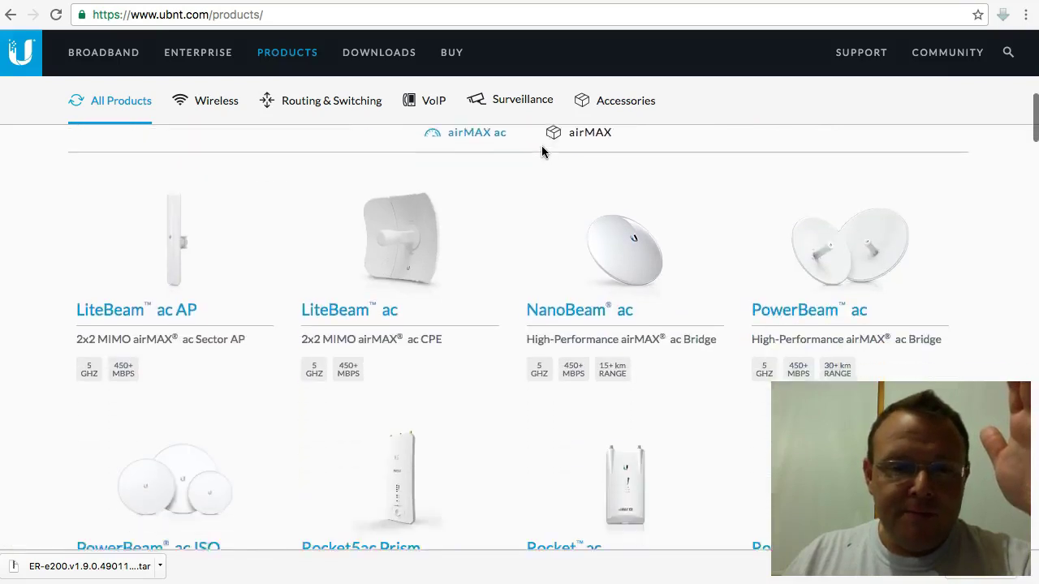
scroll(541, 146, down, 1)
scroll(541, 147, down, 2)
scroll(541, 147, down, 2)
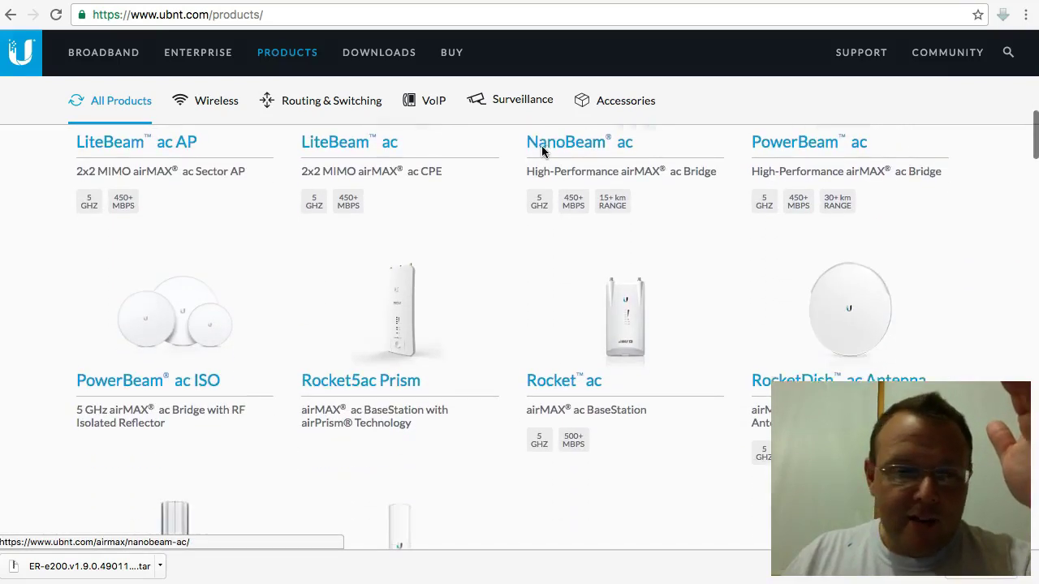
scroll(541, 151, down, 1)
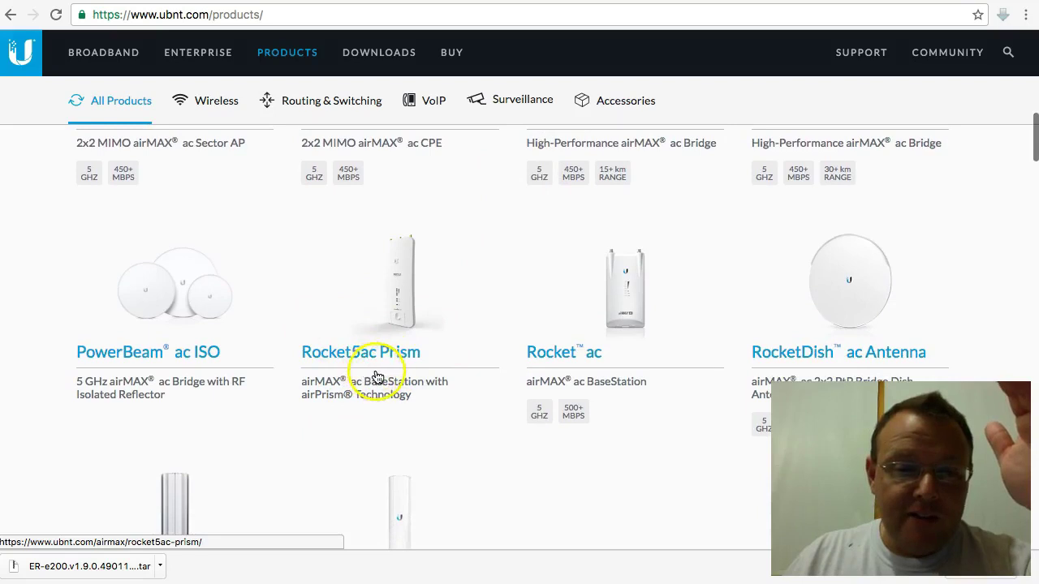
scroll(479, 304, down, 2)
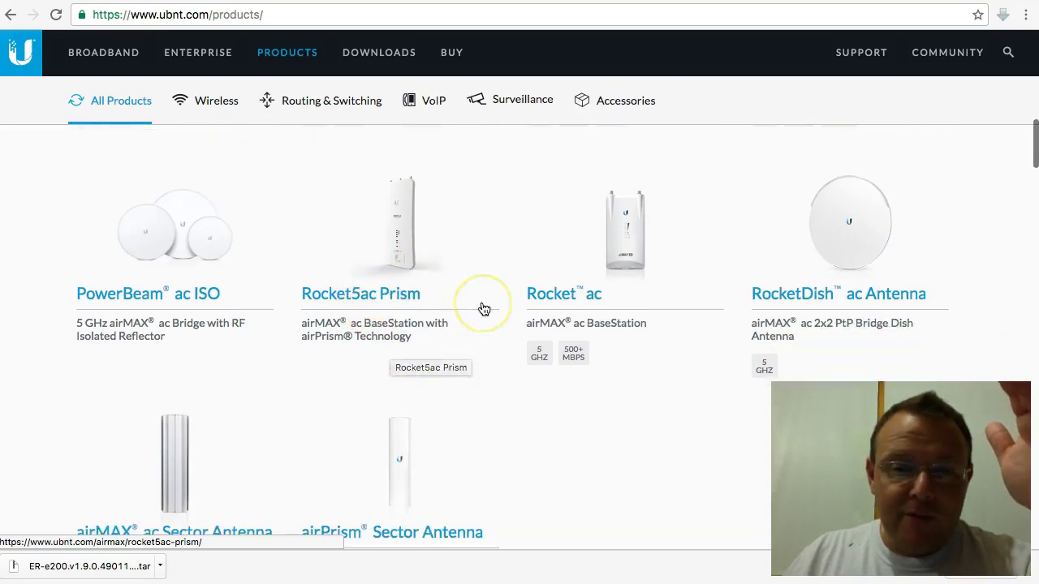
scroll(484, 309, down, 3)
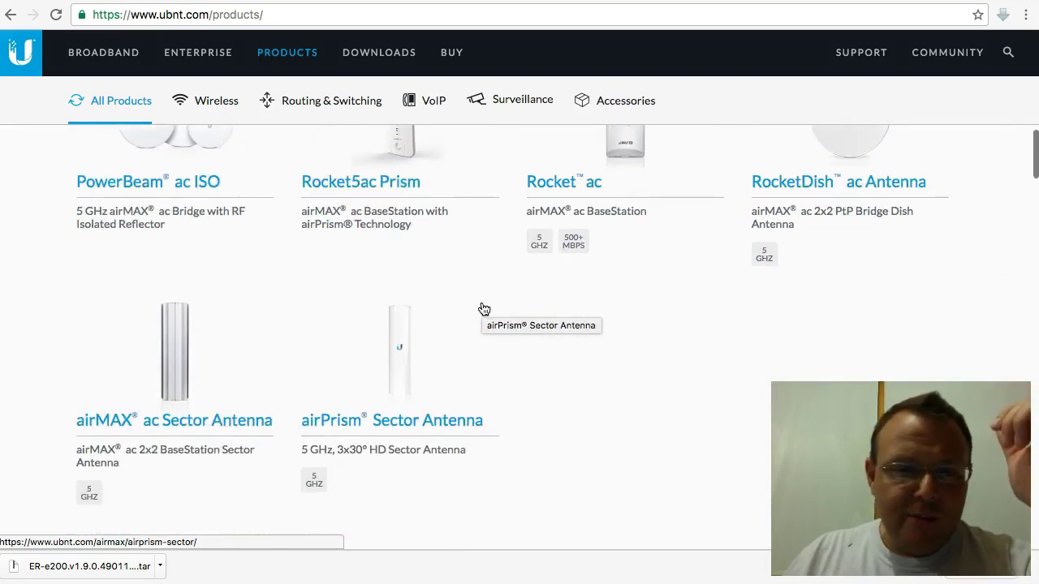
scroll(484, 309, up, 5)
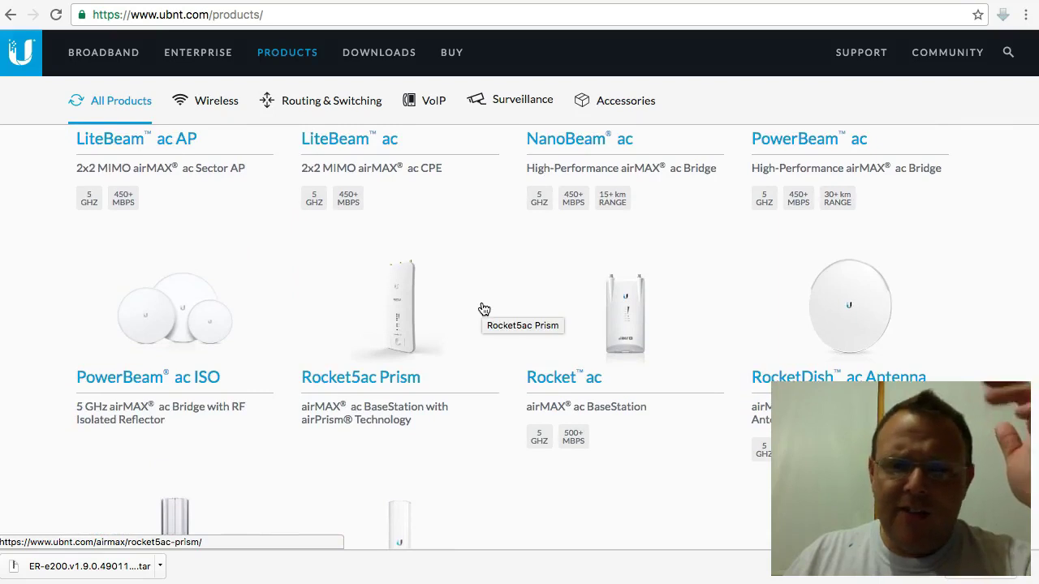
scroll(484, 309, up, 2)
scroll(484, 309, up, 3)
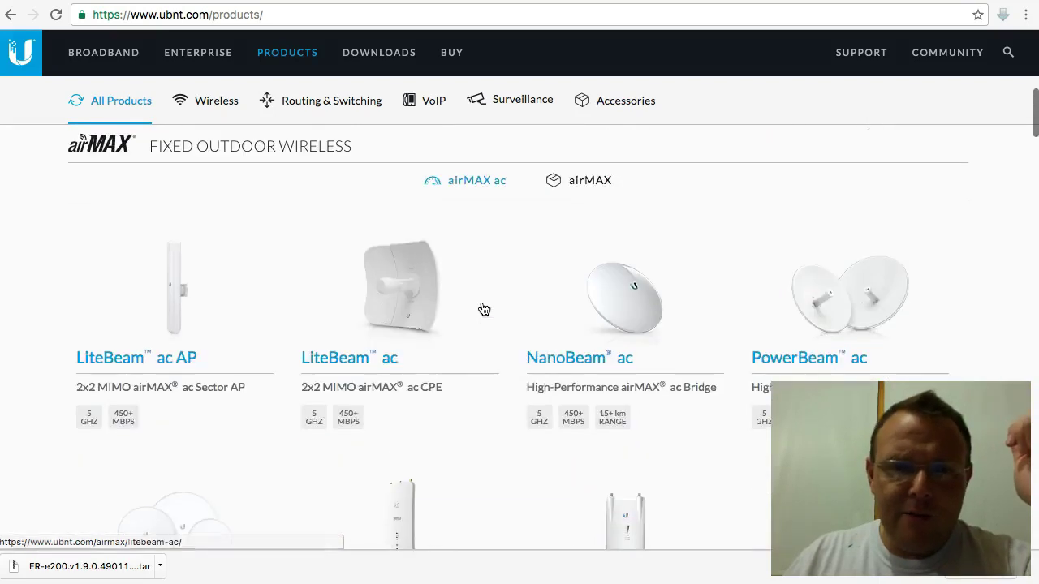
scroll(486, 309, up, 3)
Step: Show the airMAX product line and scroll down to the EdgeMAX and EdgeSwitch models
click(587, 280)
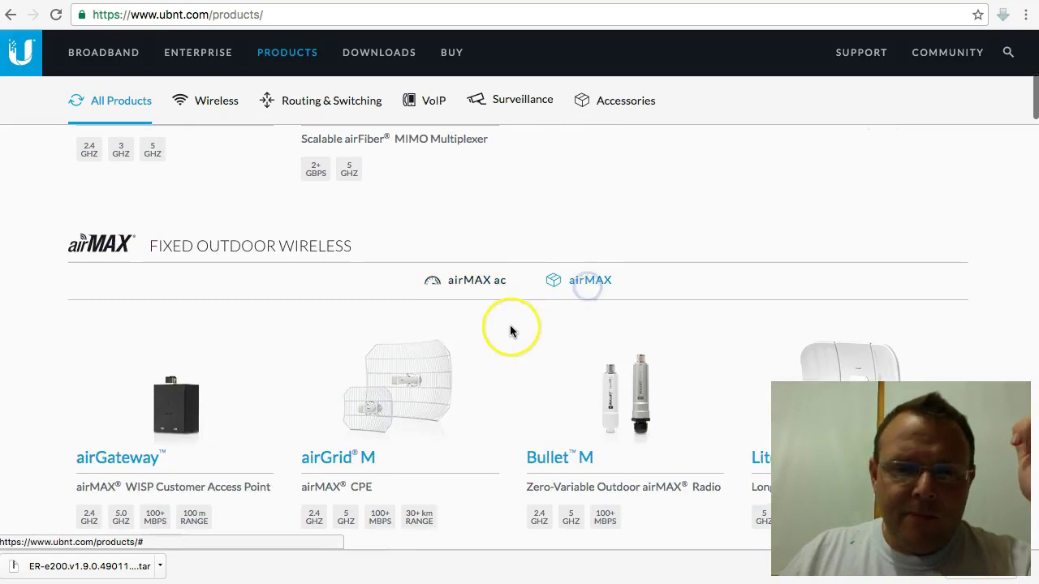
scroll(510, 329, down, 2)
scroll(509, 331, down, 5)
scroll(510, 331, down, 3)
scroll(510, 331, down, 4)
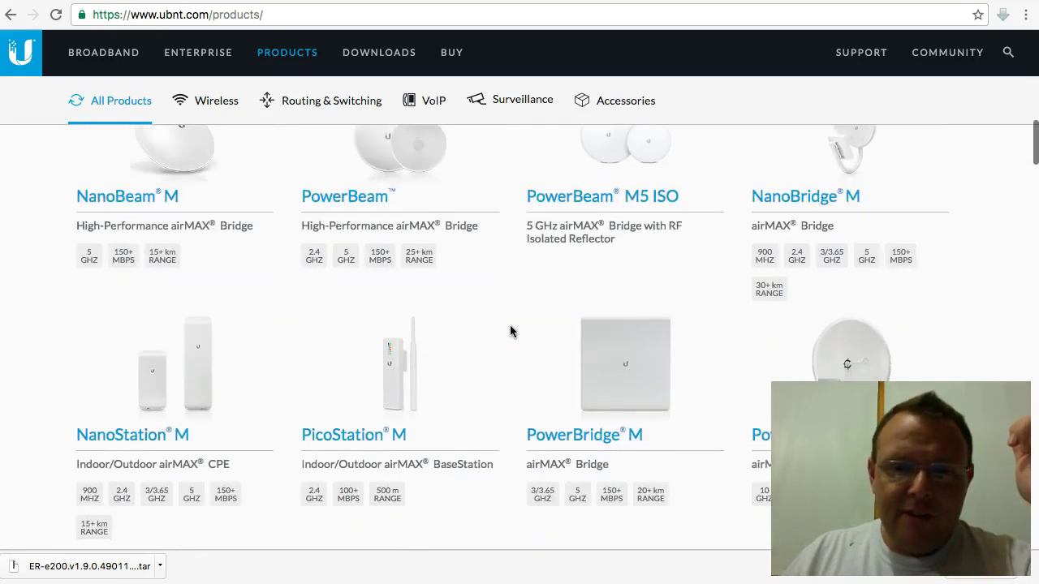
scroll(510, 331, down, 2)
scroll(510, 331, down, 5)
scroll(510, 331, up, 2)
scroll(509, 331, up, 1)
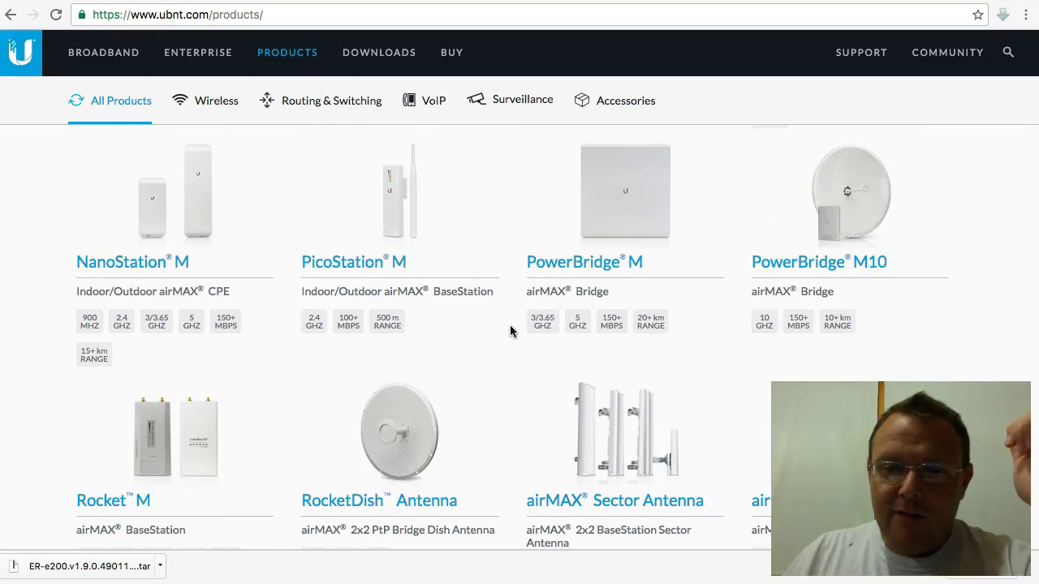
scroll(510, 331, down, 2)
scroll(510, 331, down, 3)
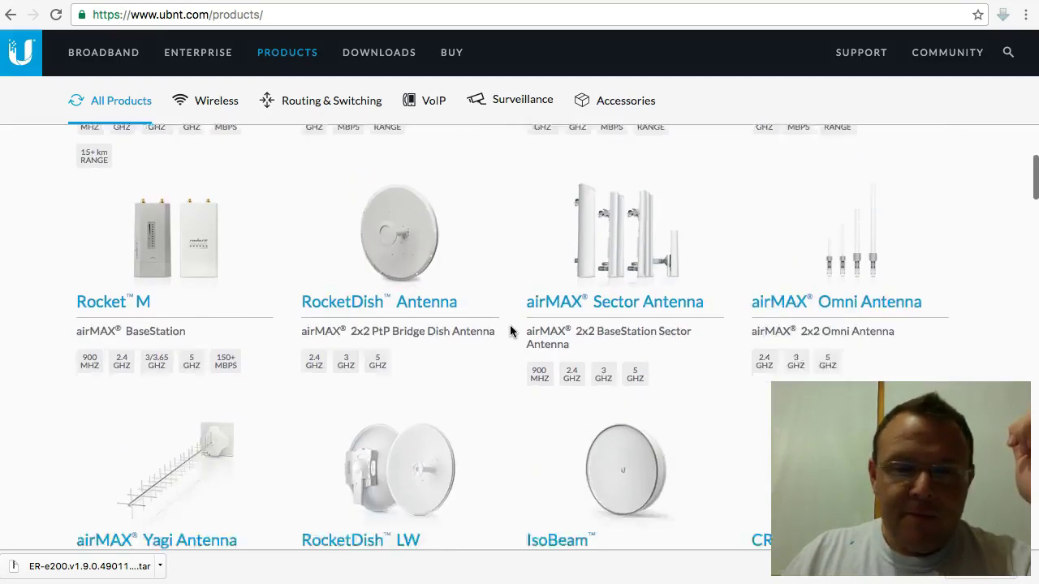
scroll(510, 329, down, 3)
scroll(510, 329, down, 3)
scroll(510, 329, down, 3)
scroll(509, 328, down, 2)
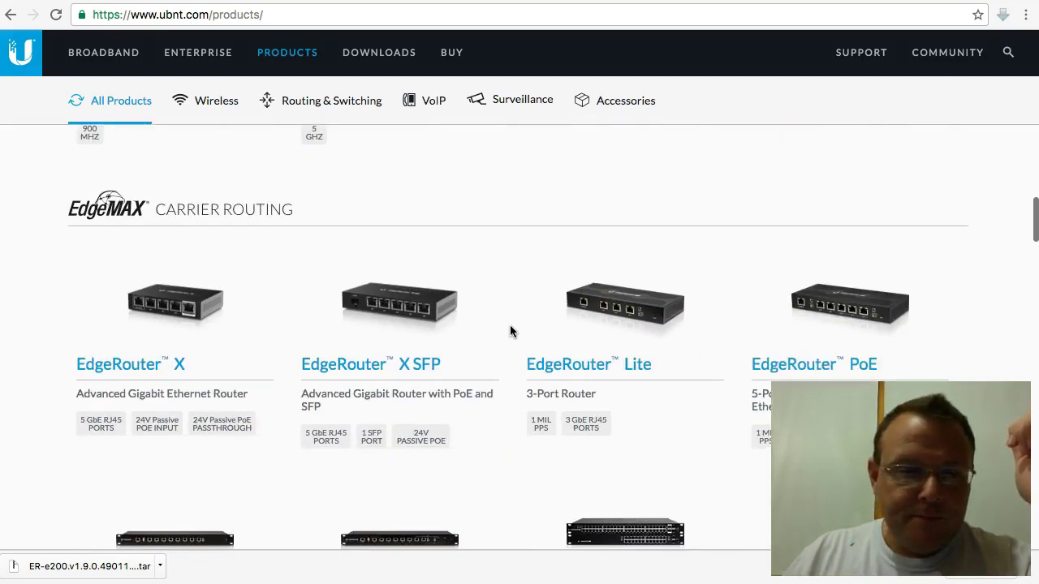
scroll(509, 331, down, 3)
click(487, 306)
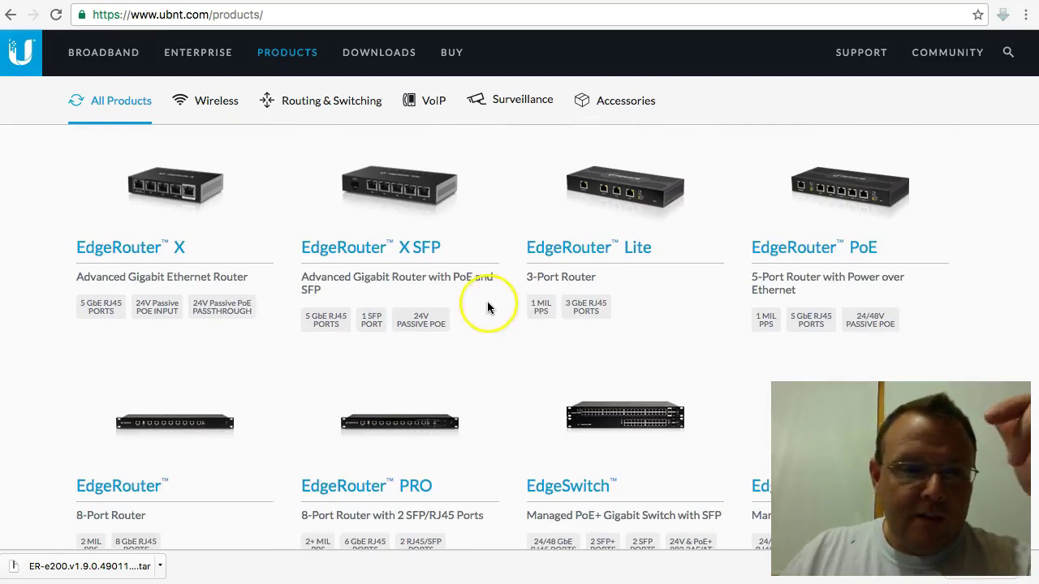
scroll(550, 260, down, 2)
scroll(564, 268, down, 3)
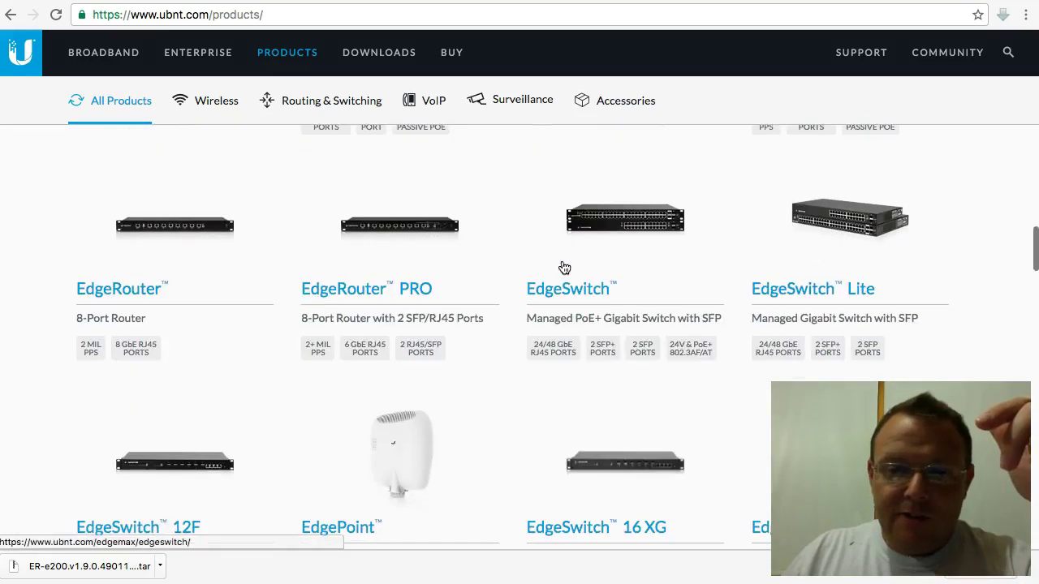
scroll(564, 268, down, 4)
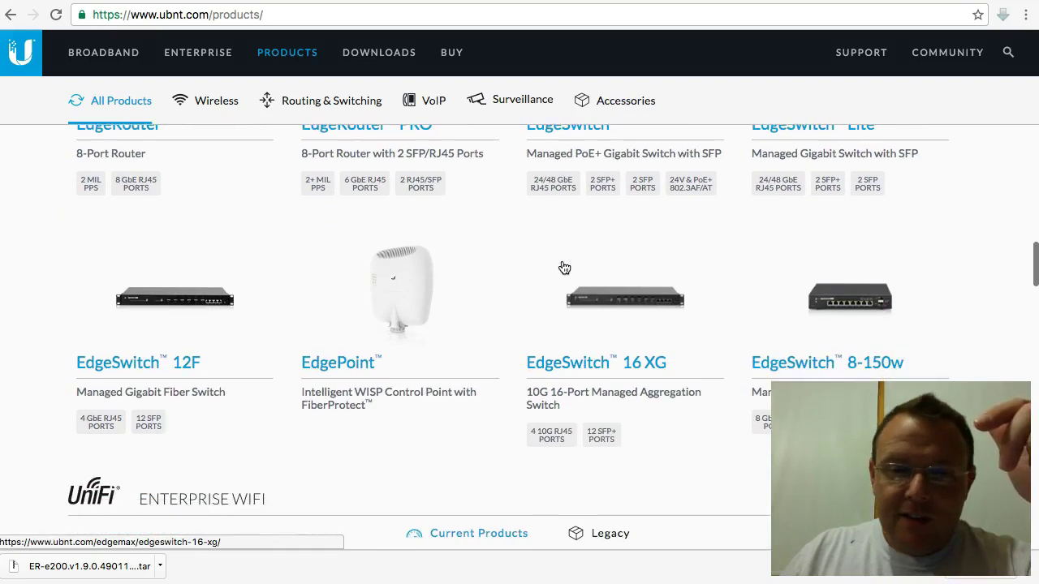
scroll(564, 268, down, 2)
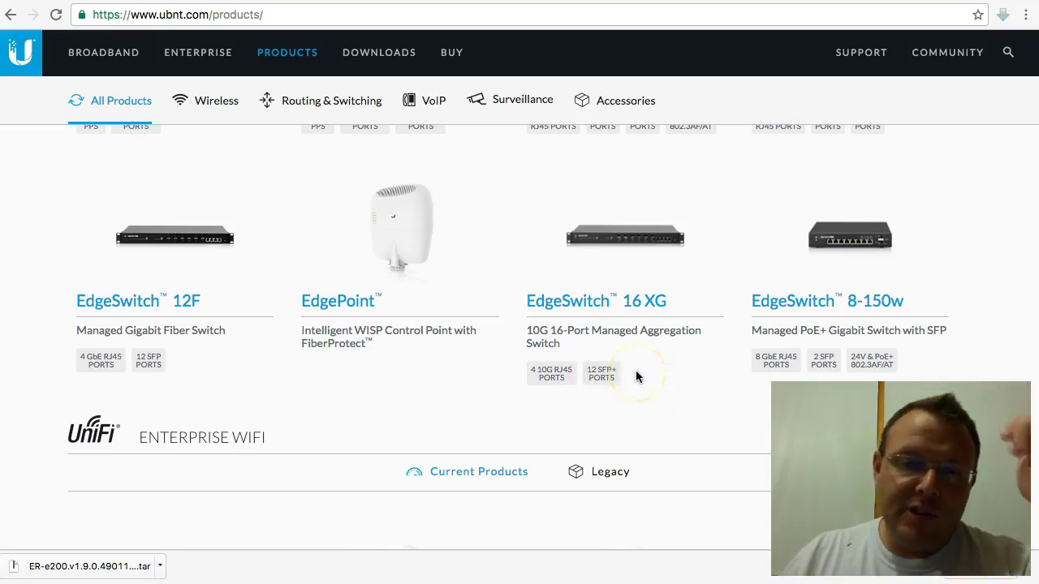
scroll(826, 258, down, 1)
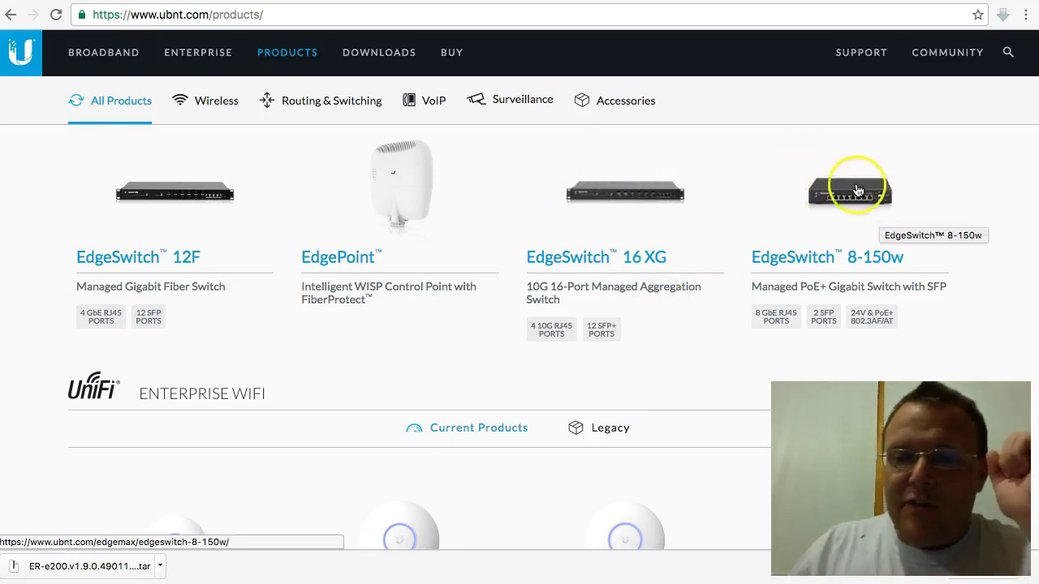
Step: Scroll the ubnt.com catalogue to EdgeMAX Carrier Routing showing EdgeRouter X, X SFP and Lite
scroll(568, 292, down, 1)
scroll(526, 284, down, 3)
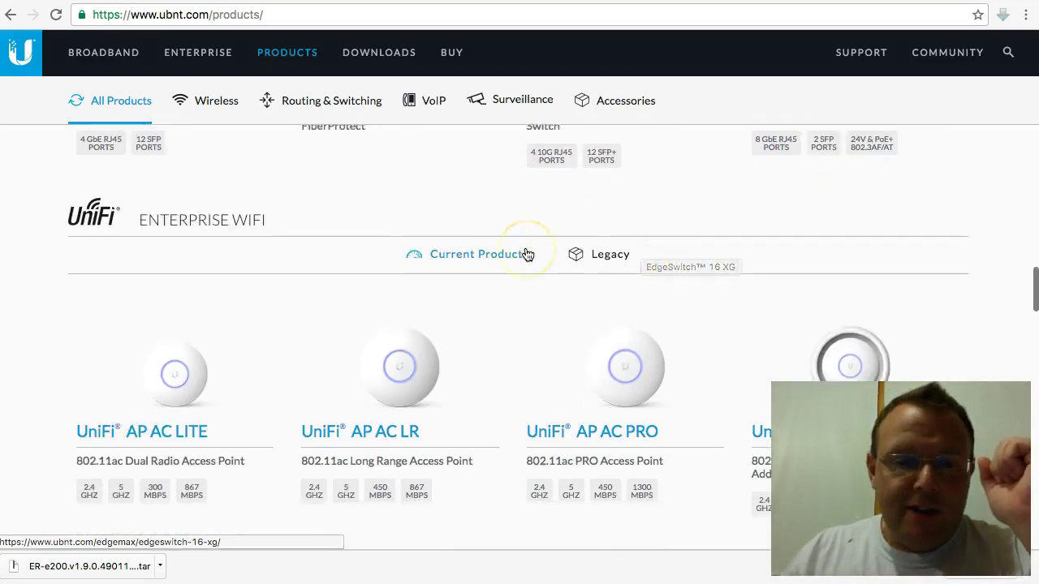
scroll(527, 254, down, 2)
scroll(528, 254, down, 3)
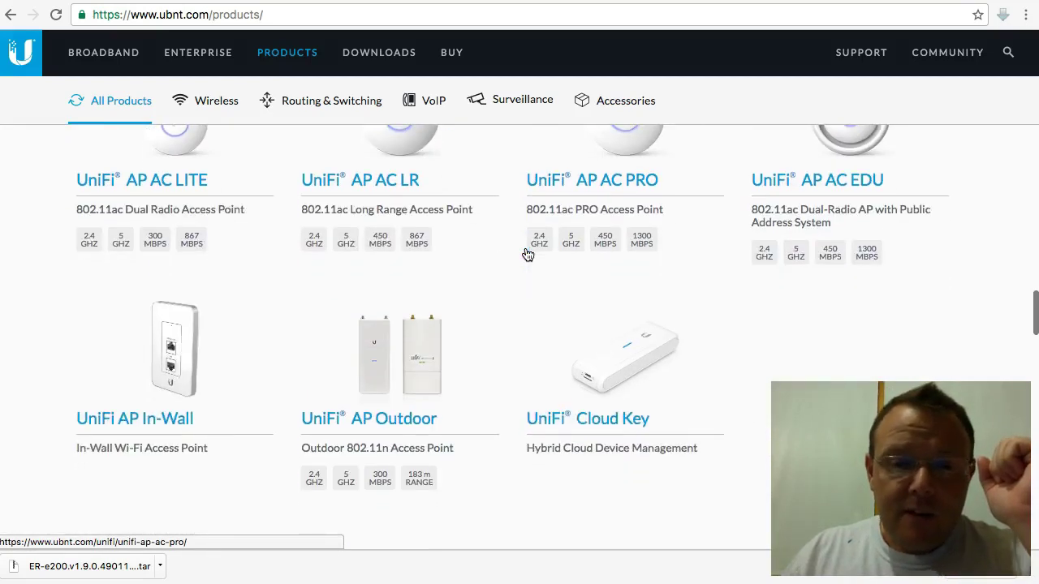
scroll(528, 255, down, 1)
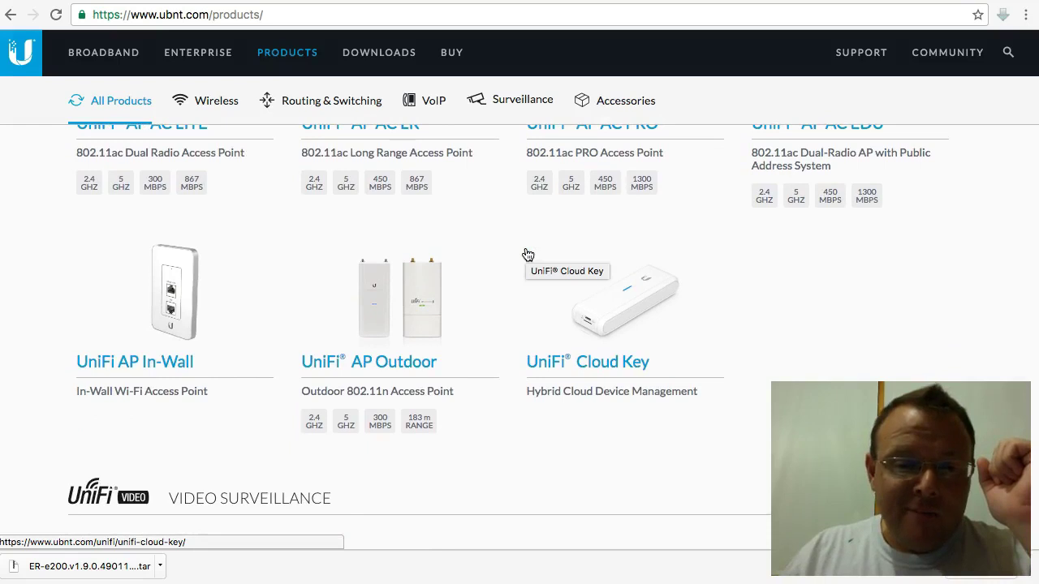
scroll(527, 255, up, 4)
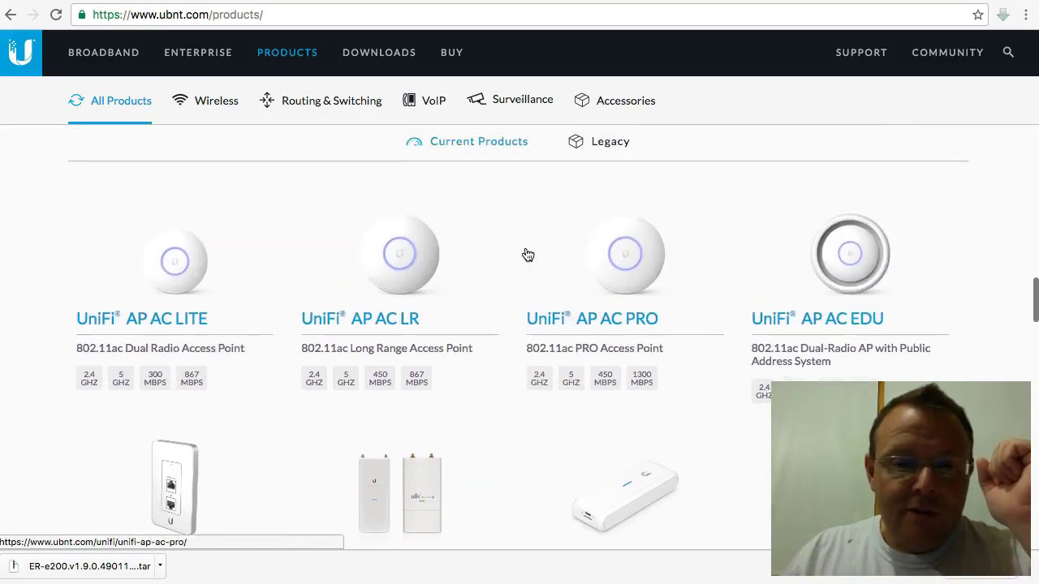
scroll(528, 255, down, 4)
scroll(528, 255, down, 3)
scroll(527, 255, down, 2)
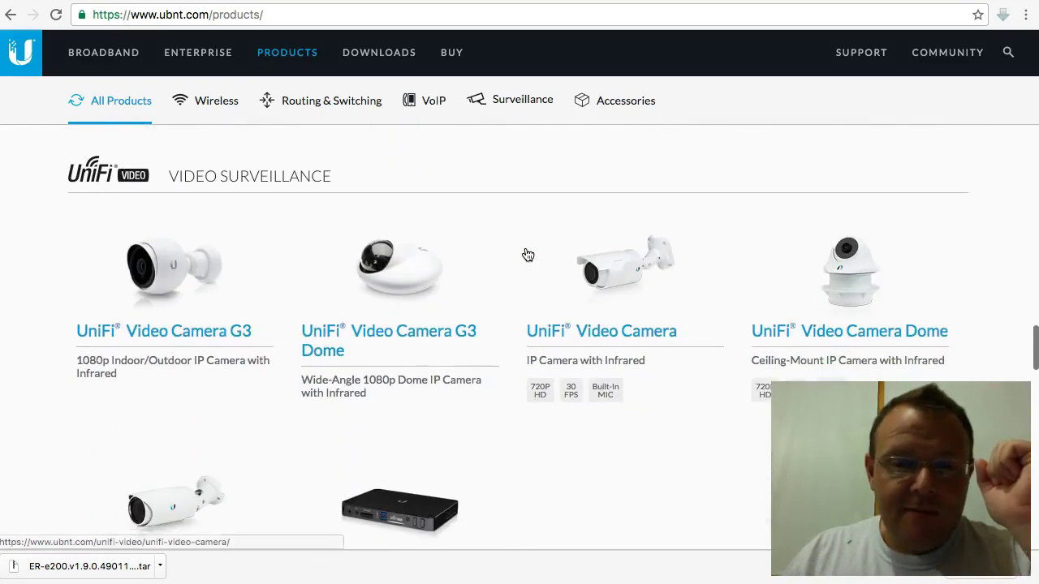
scroll(527, 255, down, 1)
scroll(527, 255, down, 2)
scroll(528, 255, down, 2)
scroll(528, 255, down, 1)
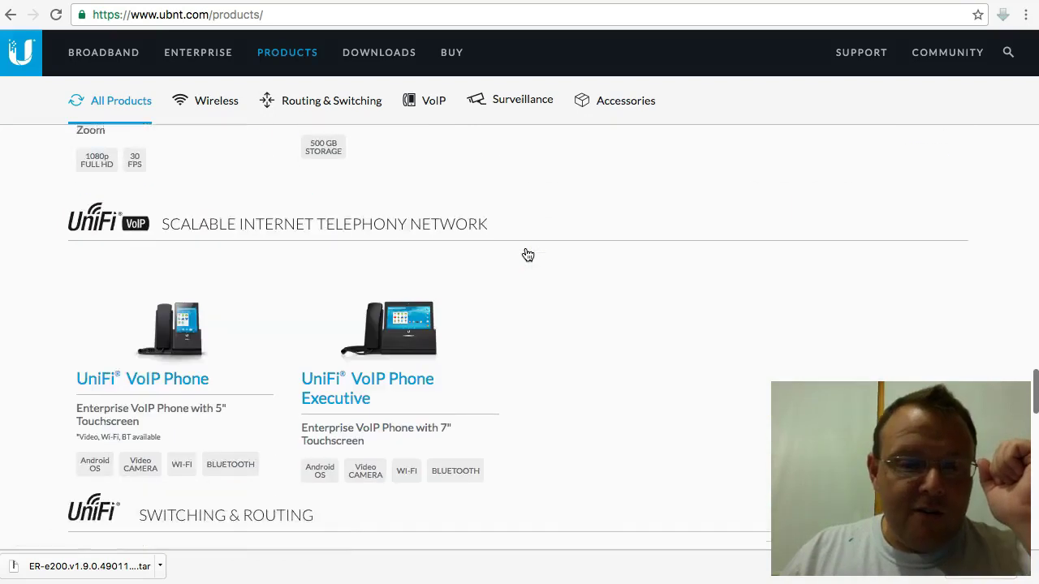
scroll(528, 255, down, 2)
scroll(528, 255, down, 1)
scroll(527, 255, down, 2)
scroll(528, 255, down, 1)
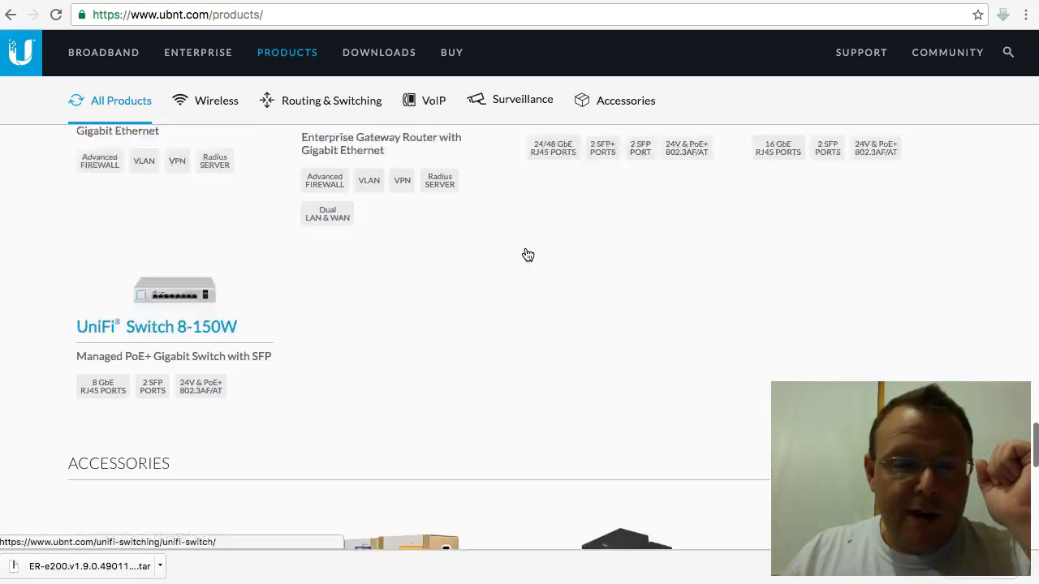
scroll(527, 255, down, 2)
scroll(528, 255, down, 2)
scroll(527, 255, down, 2)
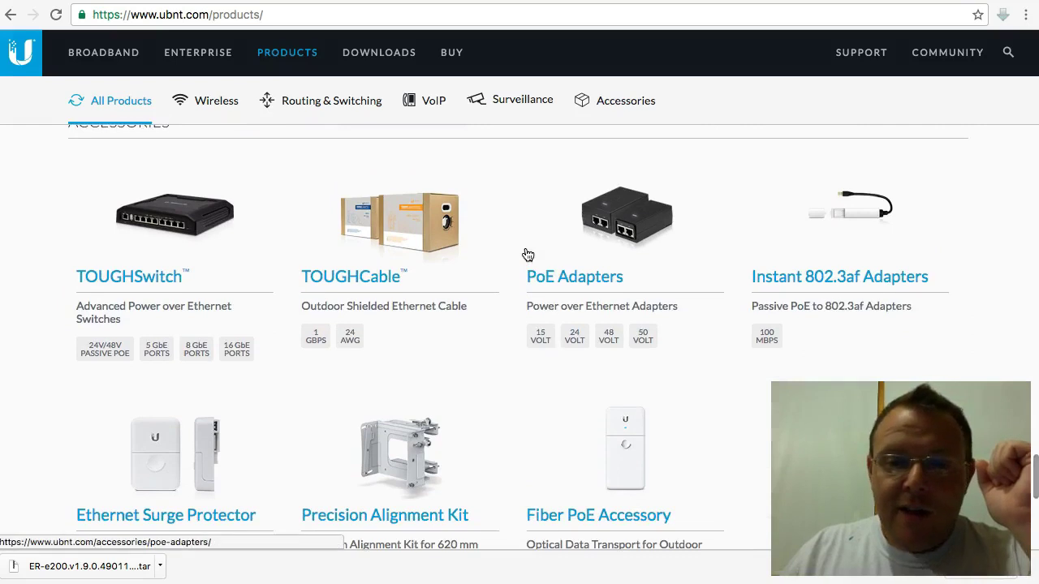
scroll(527, 255, down, 1)
scroll(528, 255, down, 2)
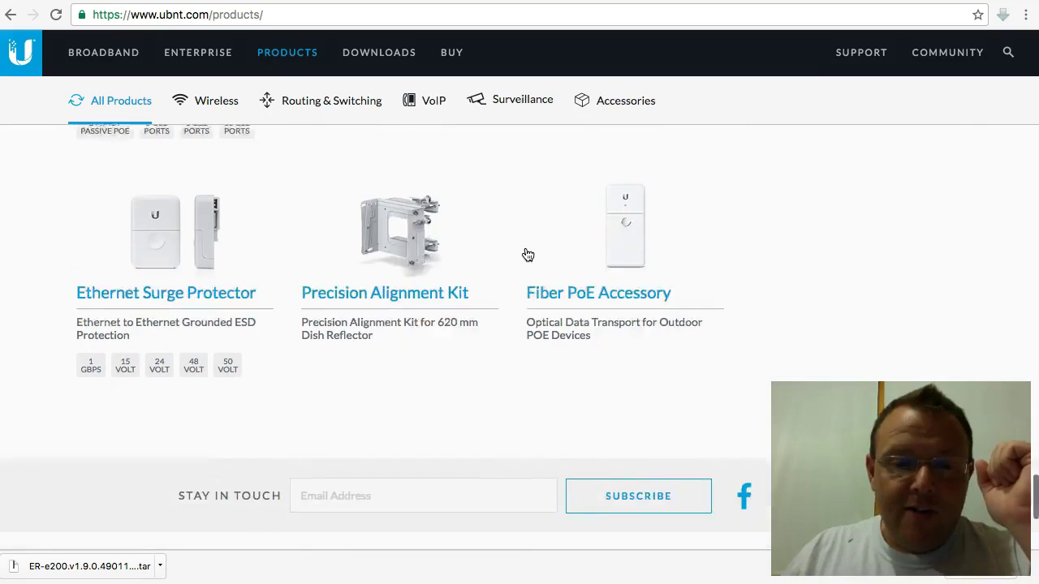
scroll(527, 255, down, 1)
scroll(528, 255, down, 2)
scroll(528, 255, up, 15)
scroll(527, 255, up, 5)
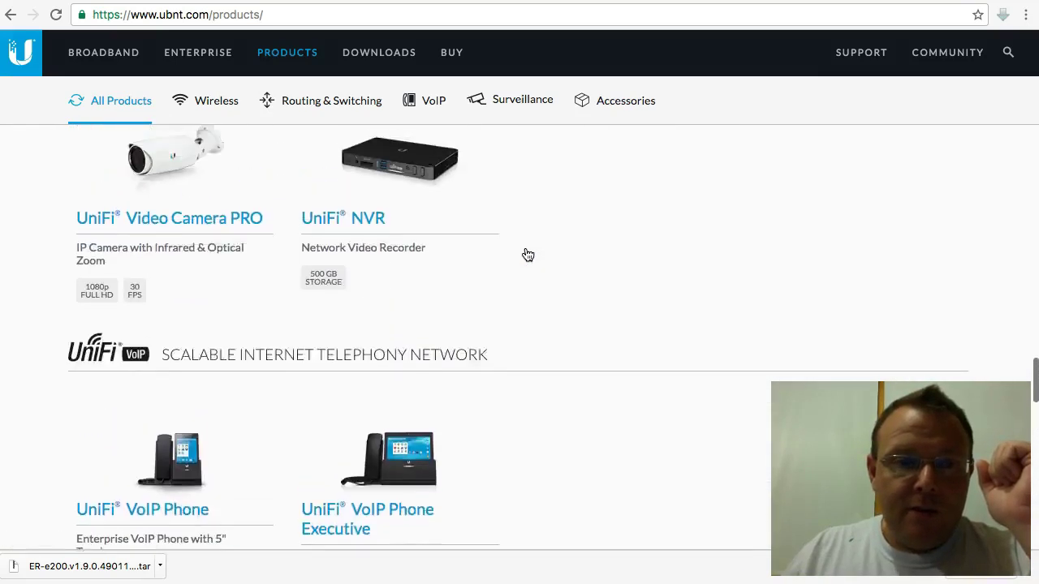
scroll(527, 255, up, 5)
scroll(527, 255, up, 2)
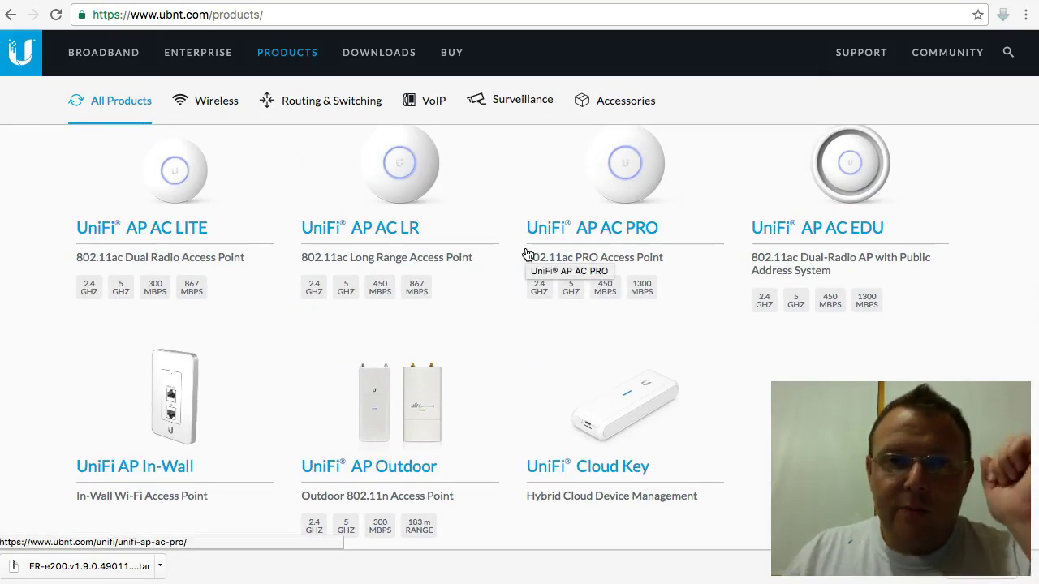
scroll(525, 255, down, 5)
scroll(519, 243, down, 5)
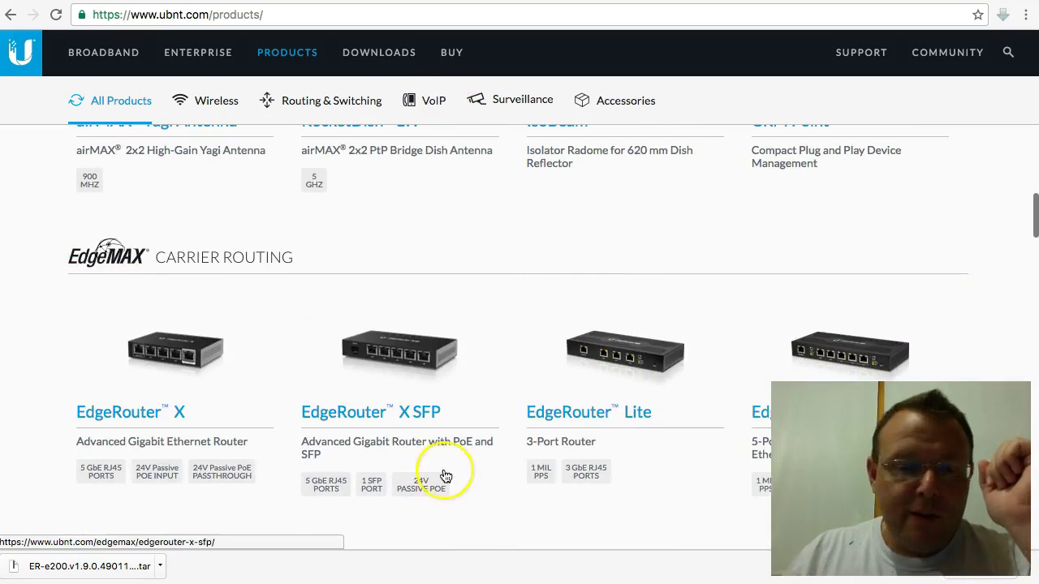
Step: Stop the running ping to 192.168.1.1 and reload the router's timed-out web page
key(super+Tab)
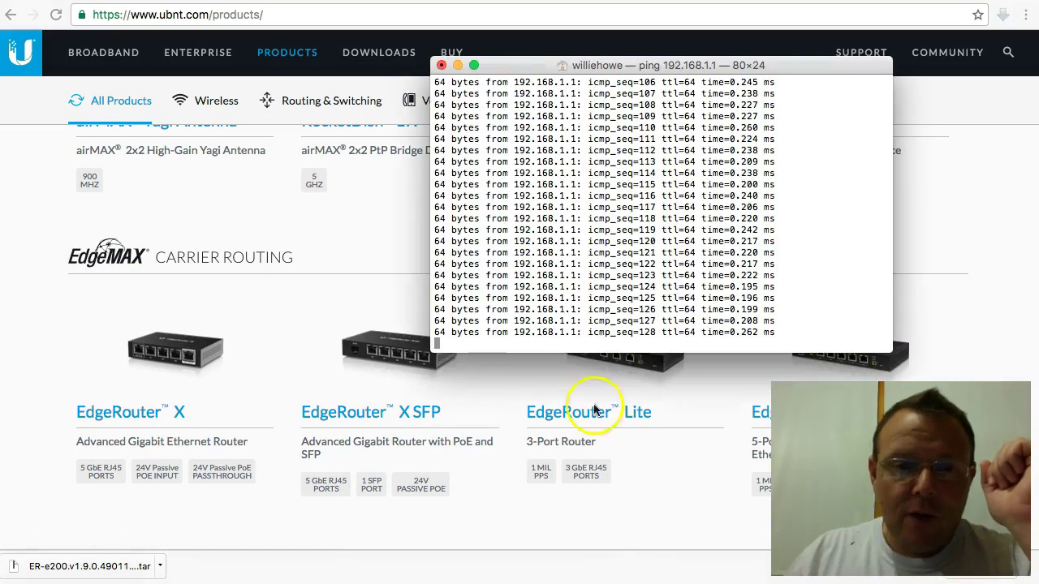
key(ctrl+c)
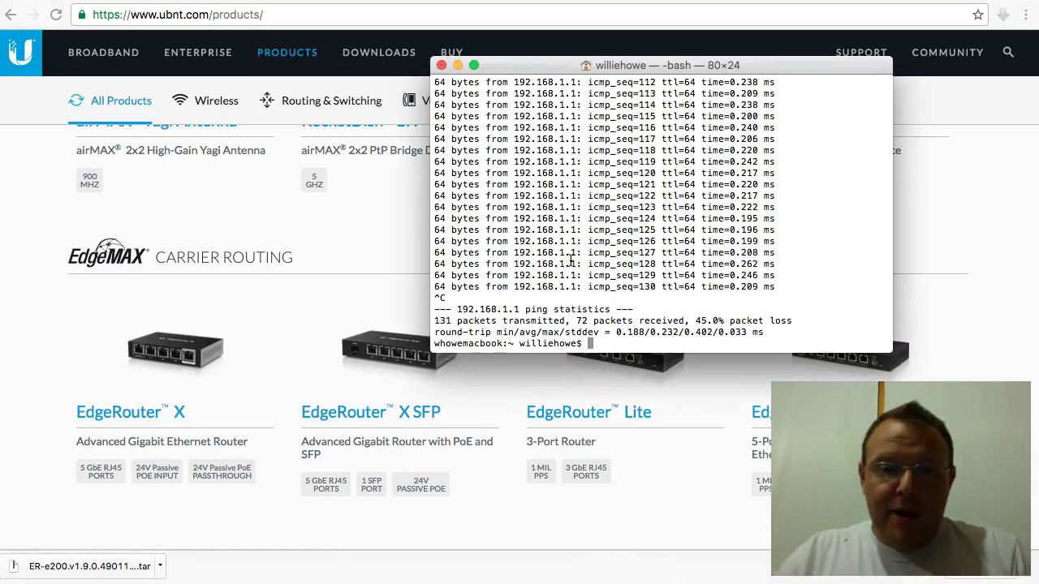
key(super+Tab)
click(455, 330)
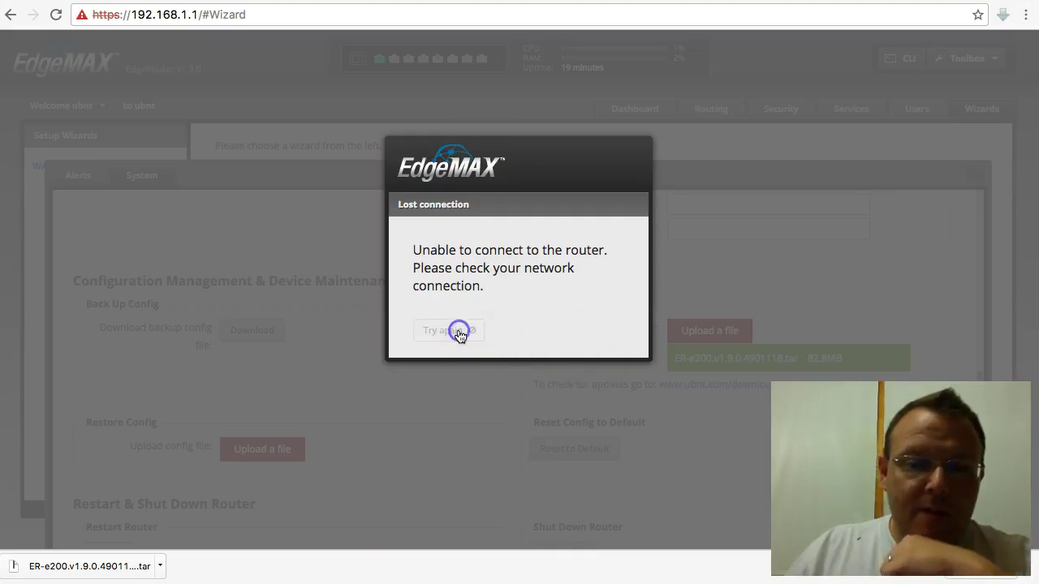
click(452, 318)
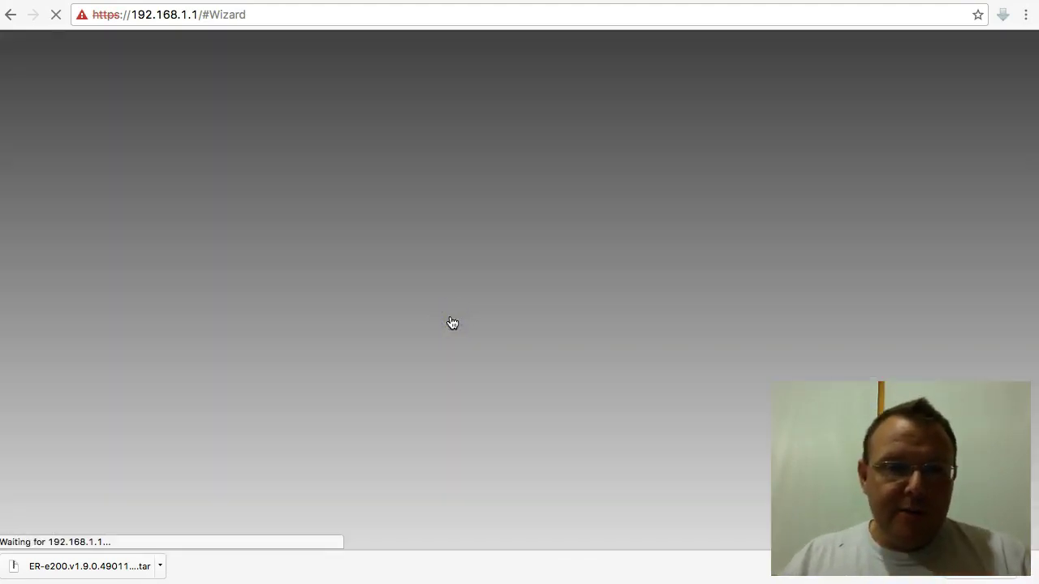
Step: Log into the EdgeMAX web UI as user ubnt with the account password
key(Tab)
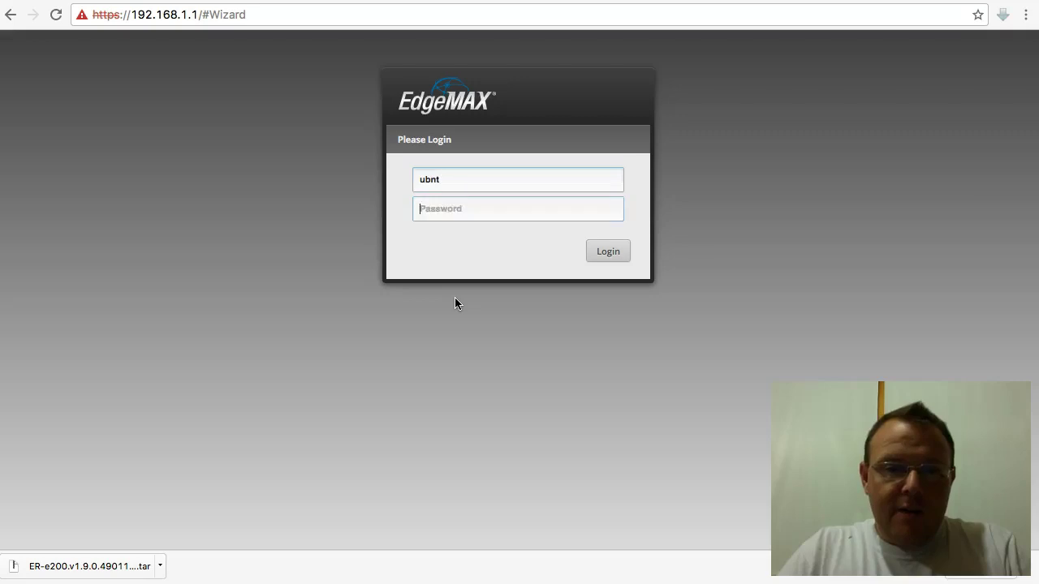
key(Return)
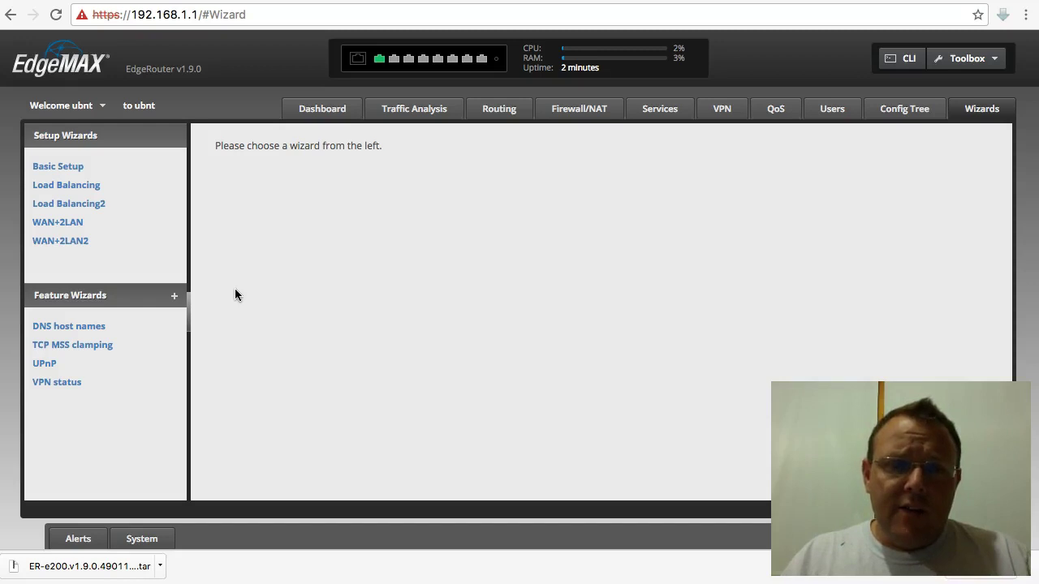
Step: Open the WAN+2LAN2 setup wizard and look over its settings
click(75, 242)
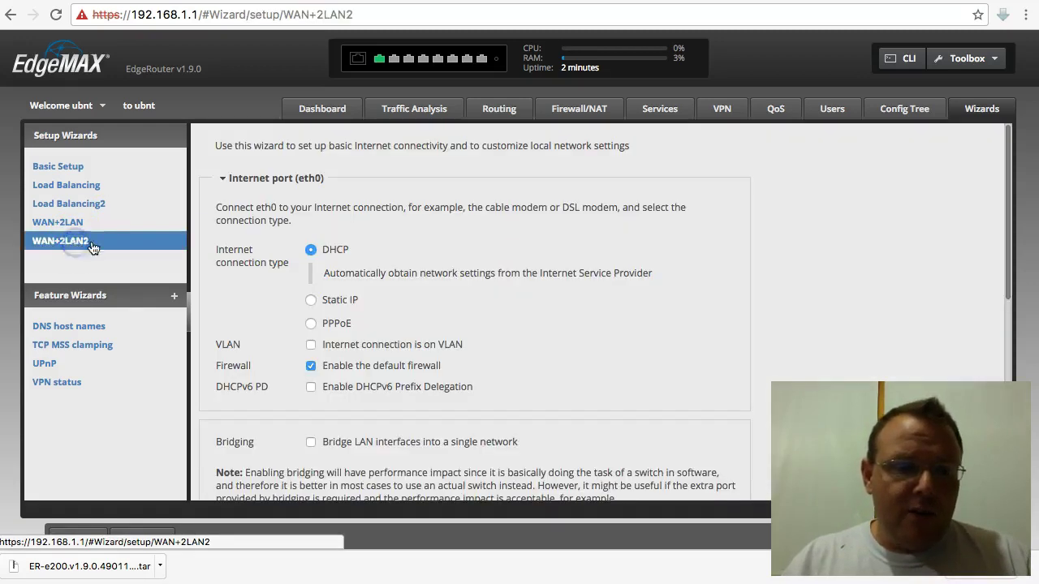
scroll(466, 203, down, 1)
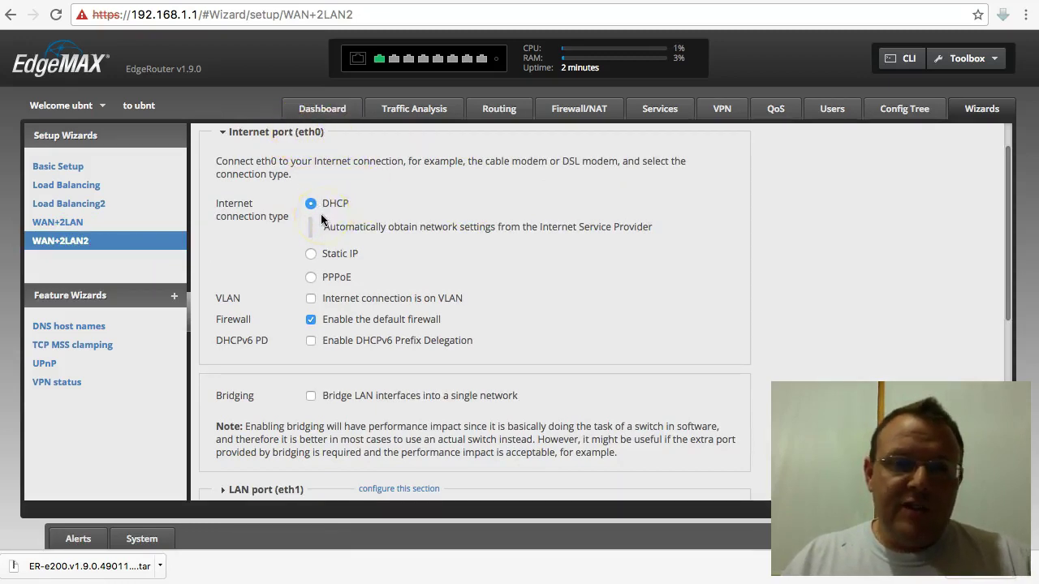
scroll(363, 277, down, 1)
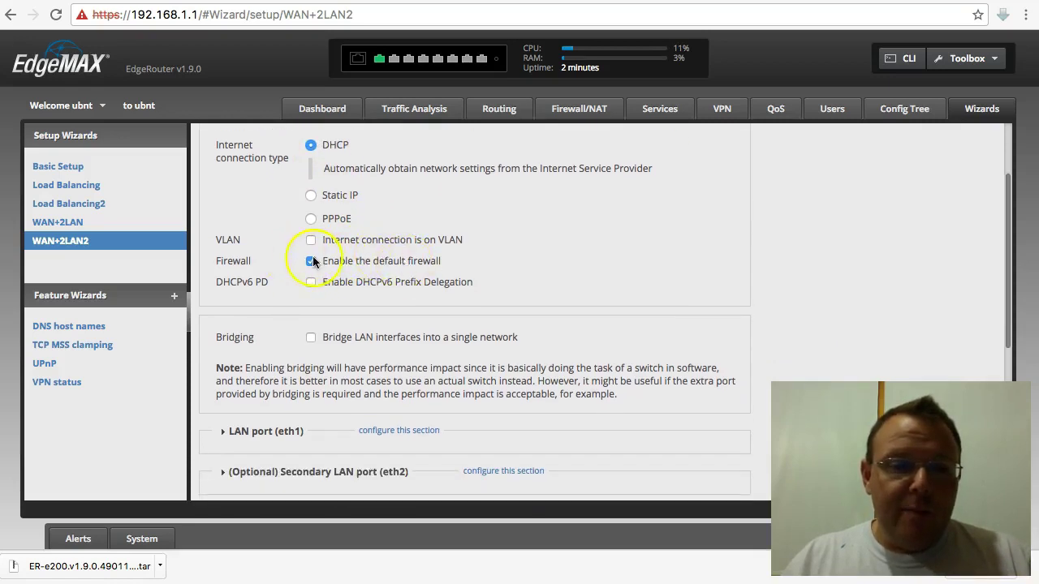
scroll(421, 279, up, 1)
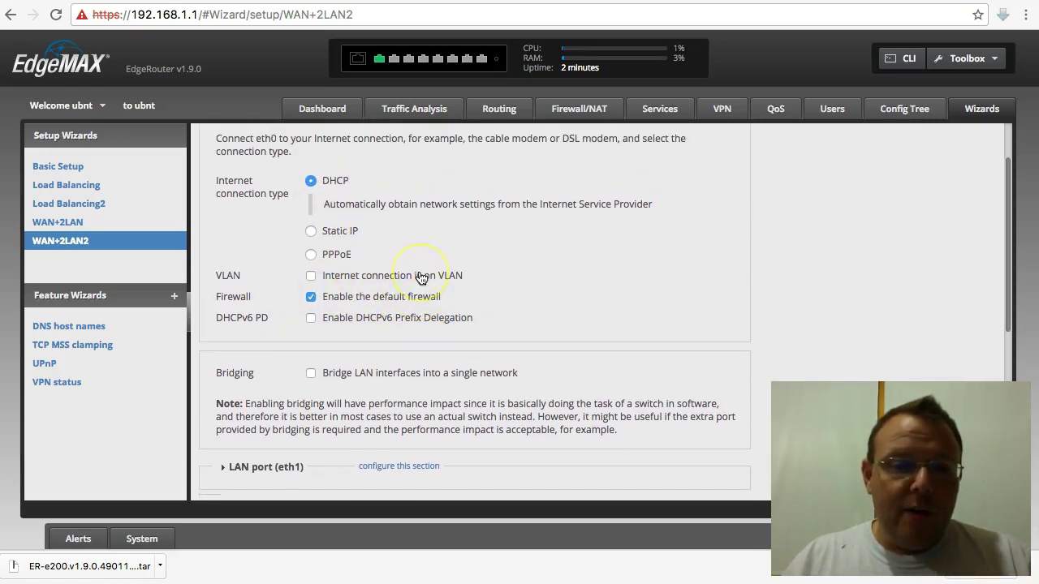
scroll(421, 278, down, 1)
scroll(421, 278, down, 1)
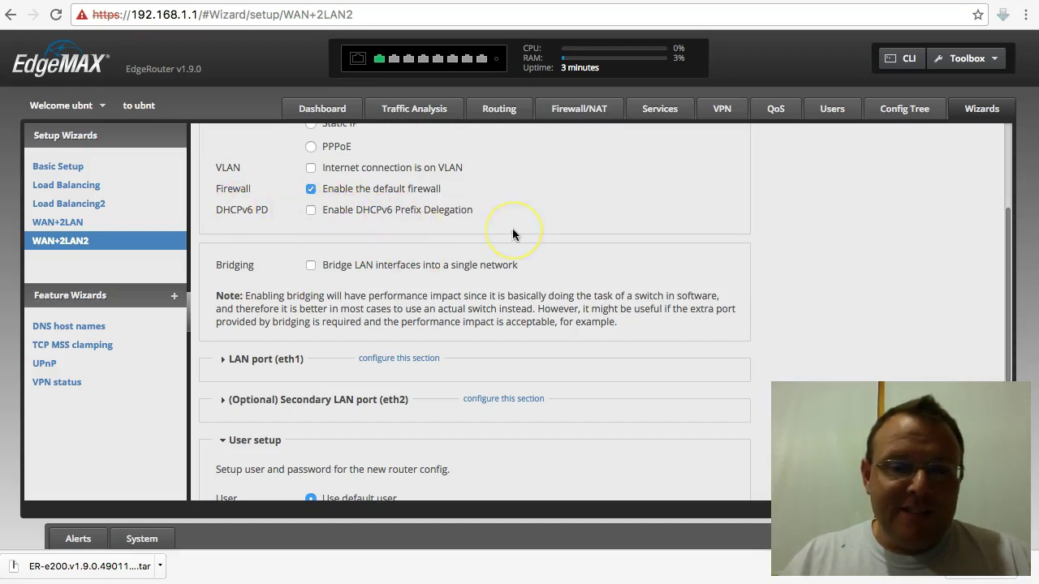
scroll(512, 235, down, 1)
scroll(428, 243, down, 1)
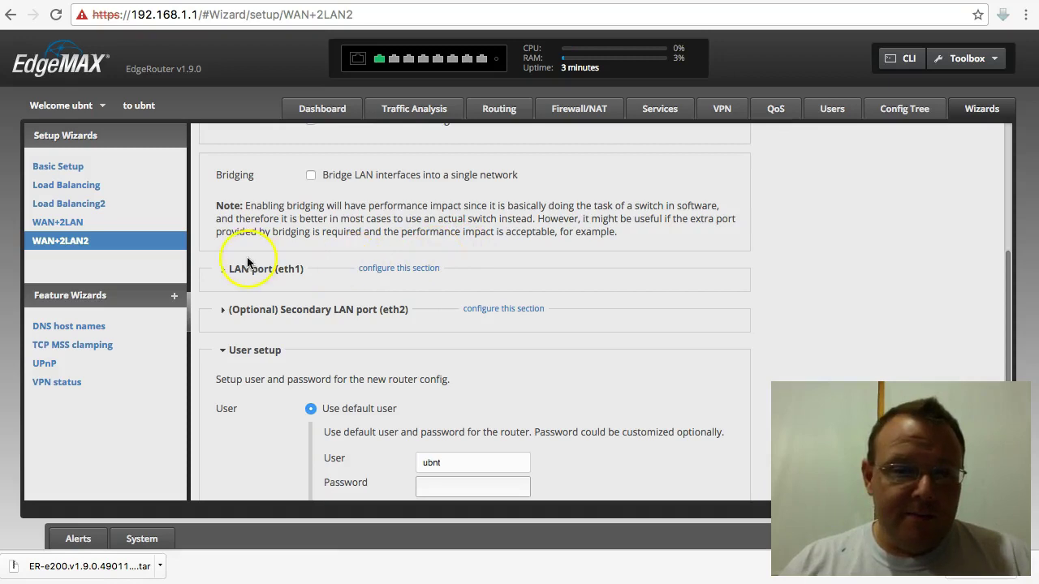
Step: Expand the LAN eth1 settings, 192.168.1.1/24 with DHCP, and review the rest of the wizard
click(223, 272)
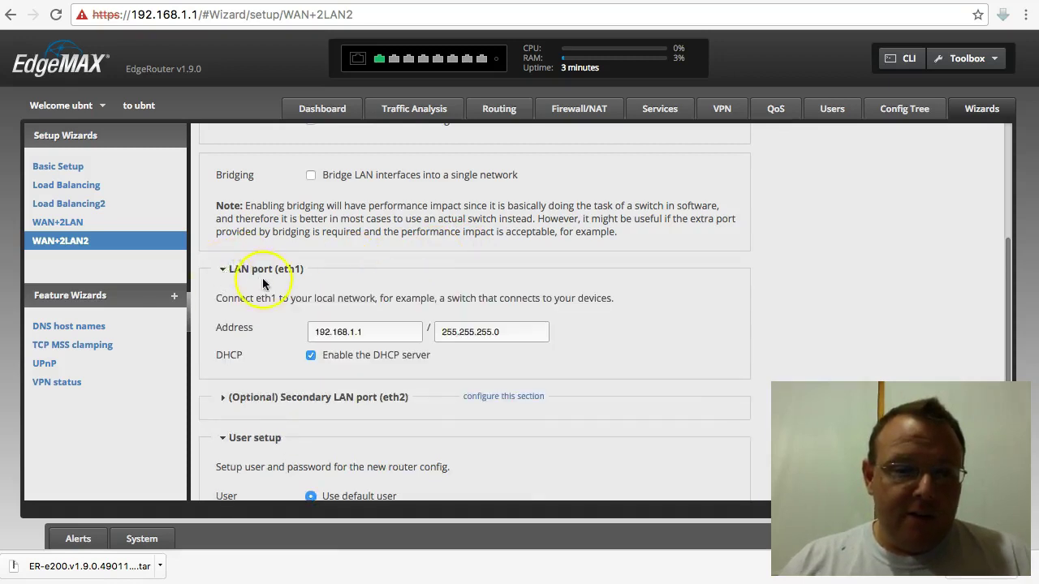
scroll(358, 248, down, 2)
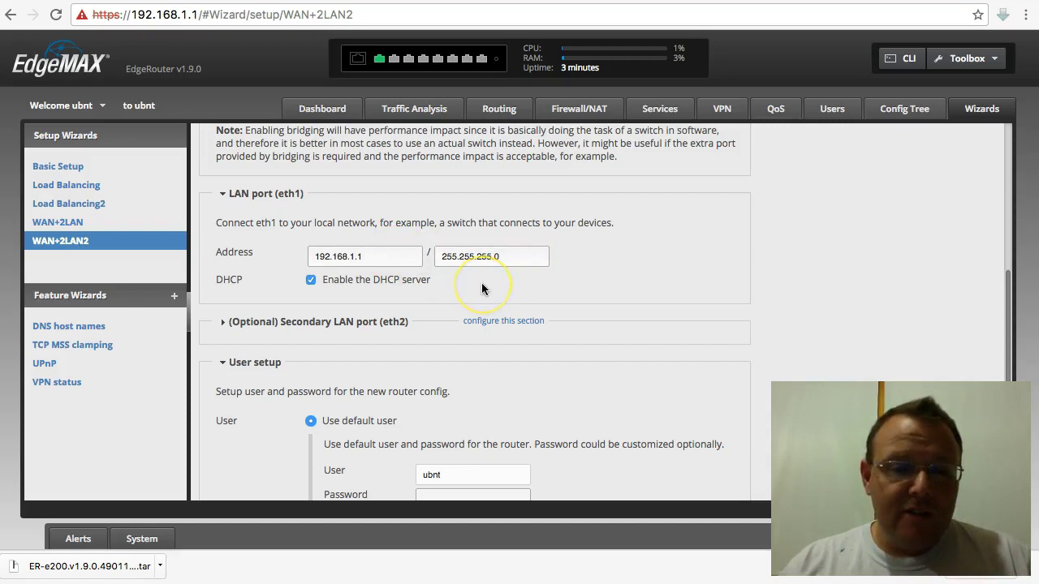
scroll(482, 289, down, 2)
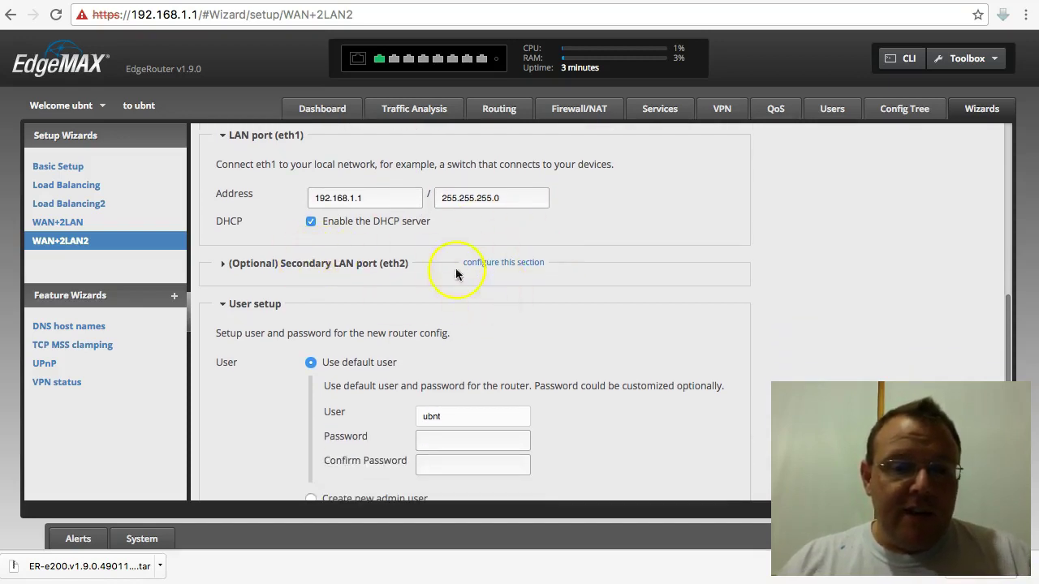
scroll(499, 276, down, 2)
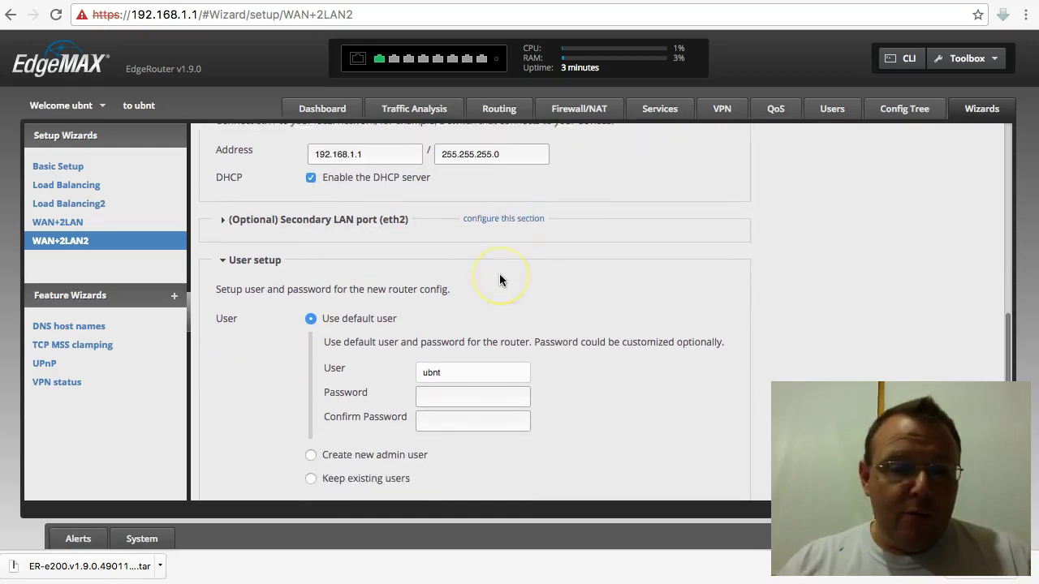
scroll(499, 273, down, 2)
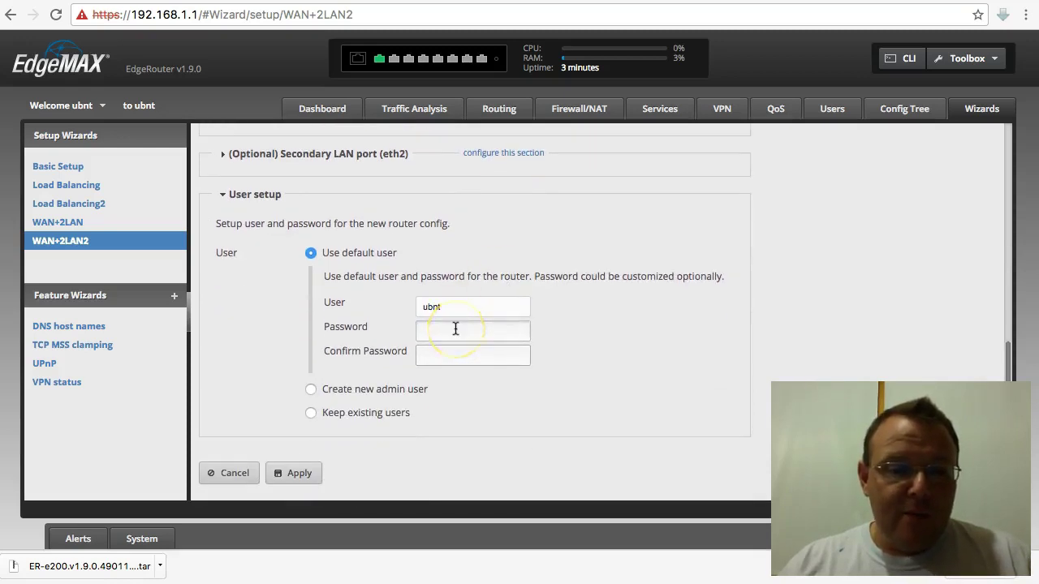
scroll(455, 329, up, 10)
scroll(455, 329, down, 5)
scroll(455, 328, down, 4)
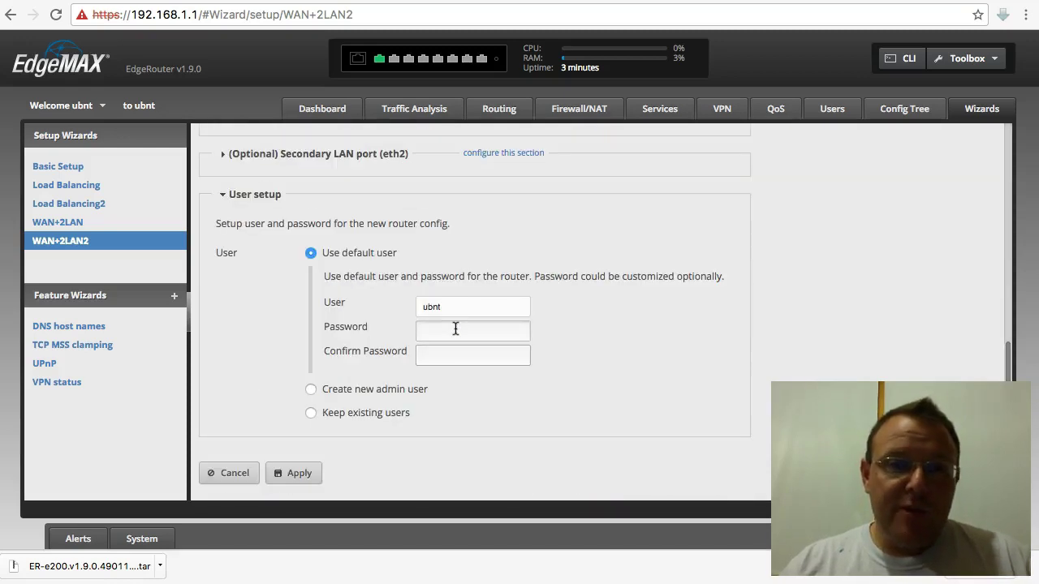
Step: Submit the wizard and enter a password for the default ubnt user
click(297, 475)
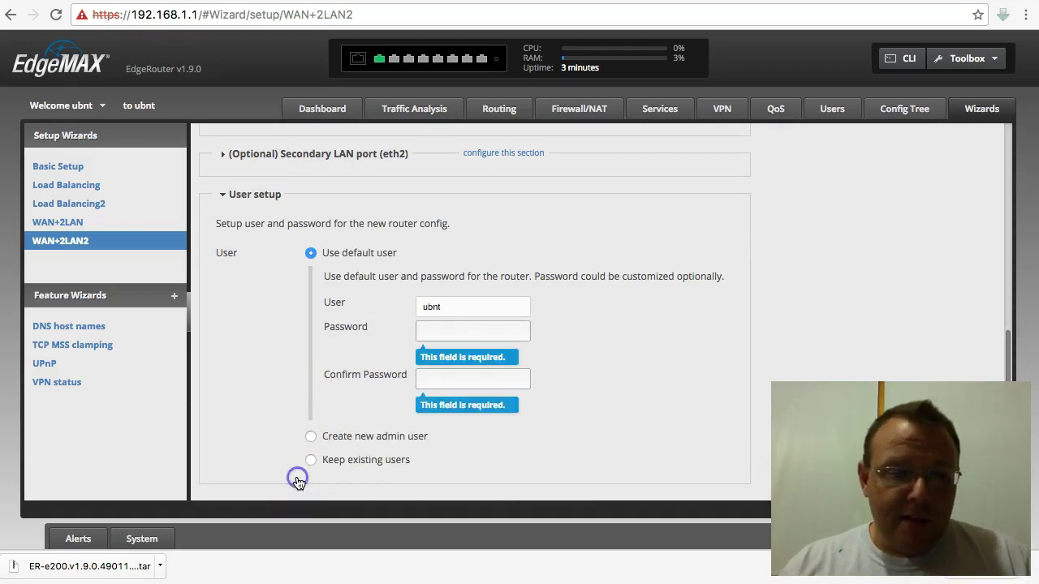
click(453, 329)
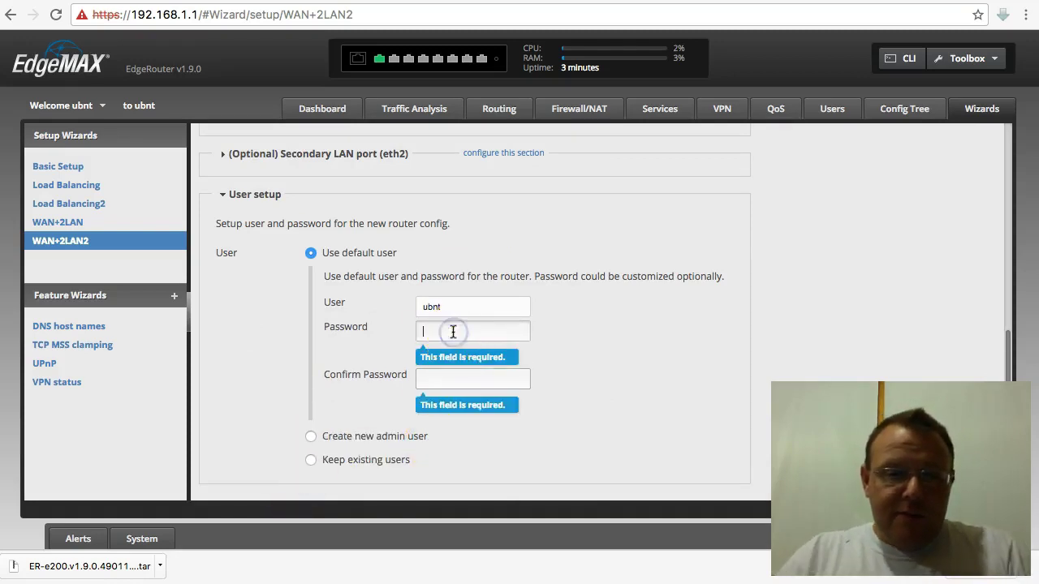
key(Tab)
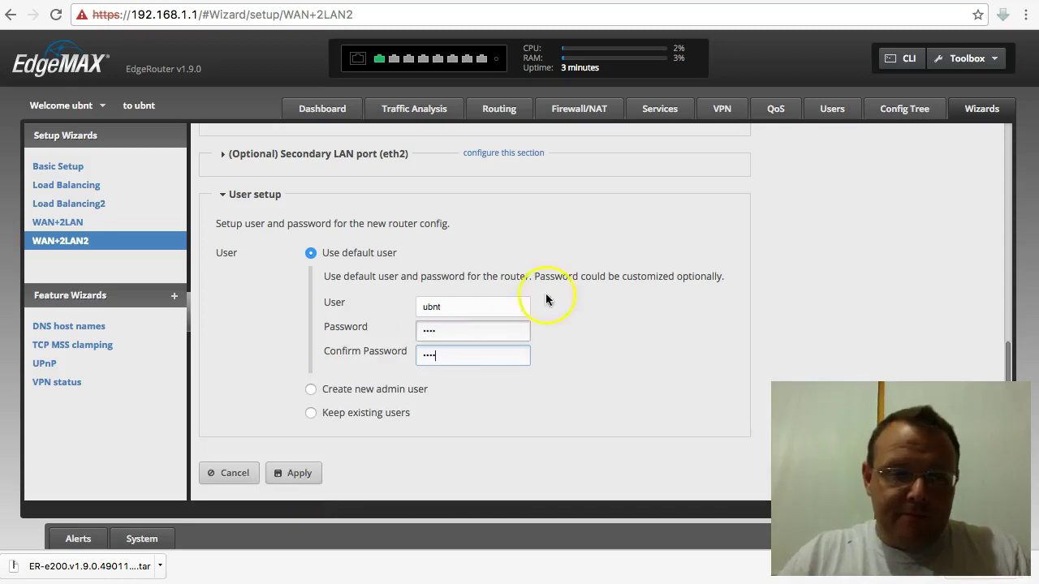
Step: Confirm the user password, submit the wizard and apply the replacement configuration
click(311, 474)
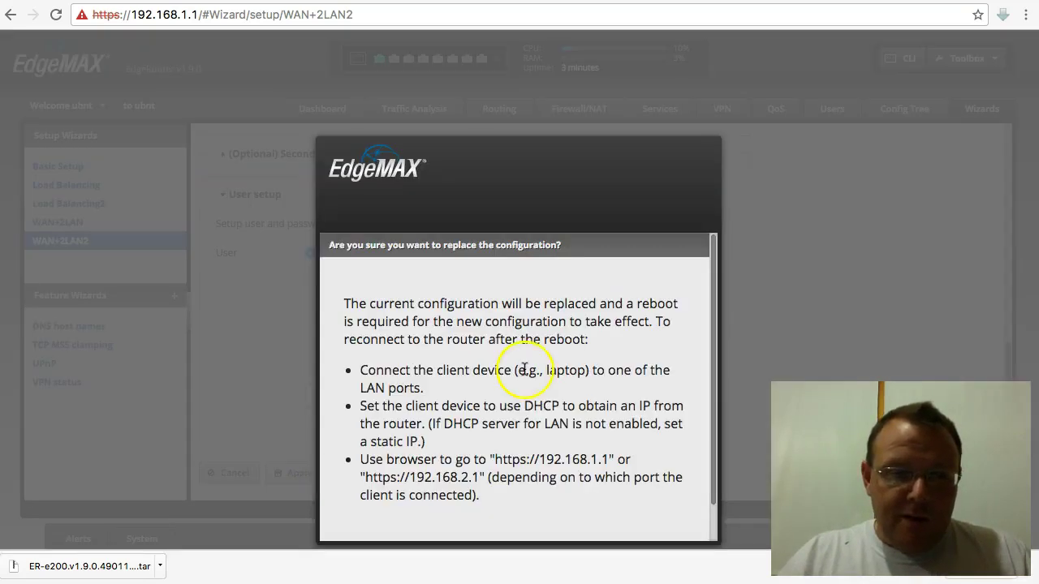
scroll(524, 369, down, 2)
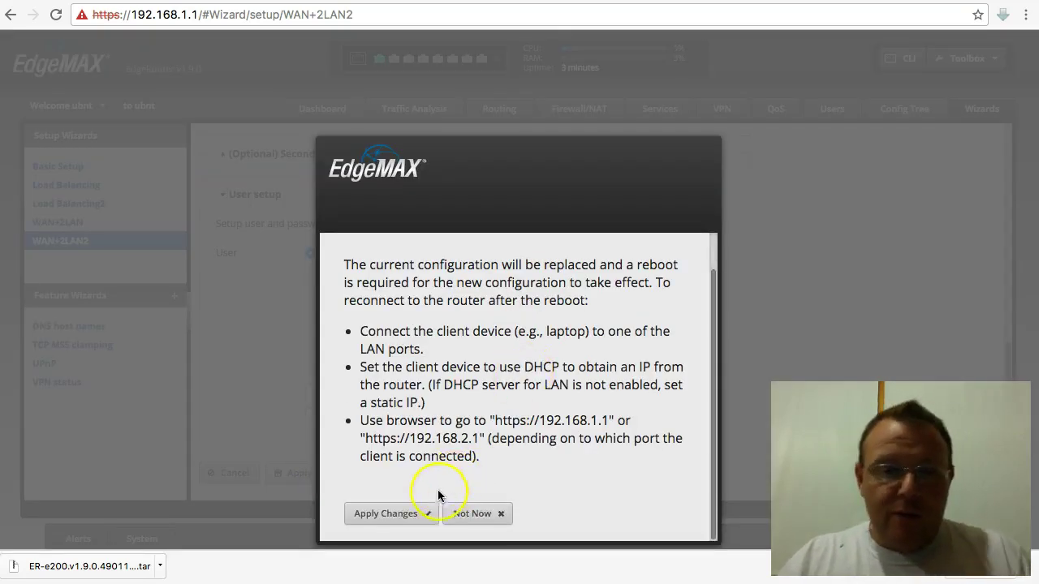
click(423, 521)
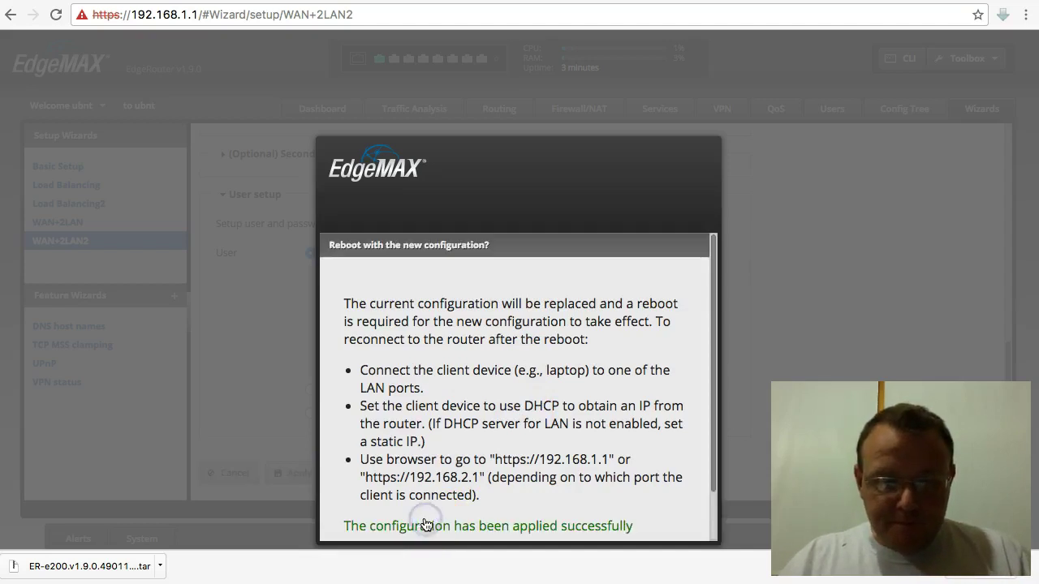
Step: Reboot the router and rerun the ping in Terminal to watch it come back
scroll(555, 441, down, 3)
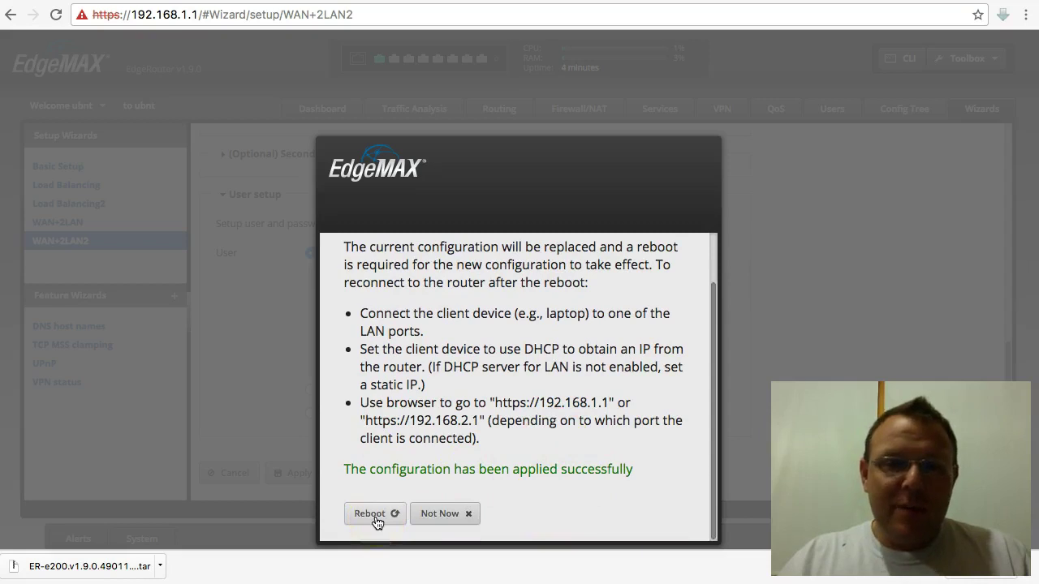
click(375, 519)
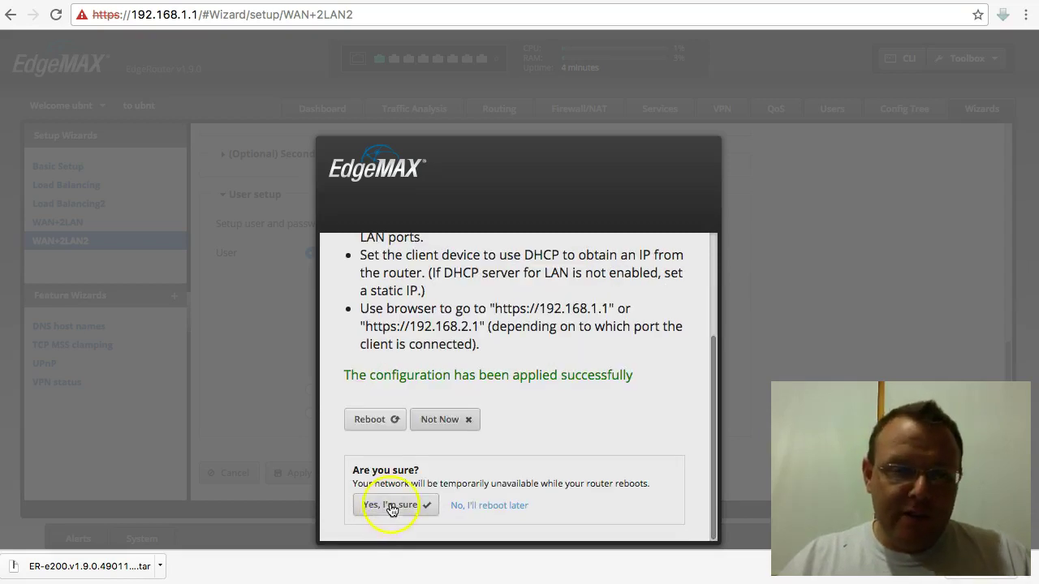
click(391, 507)
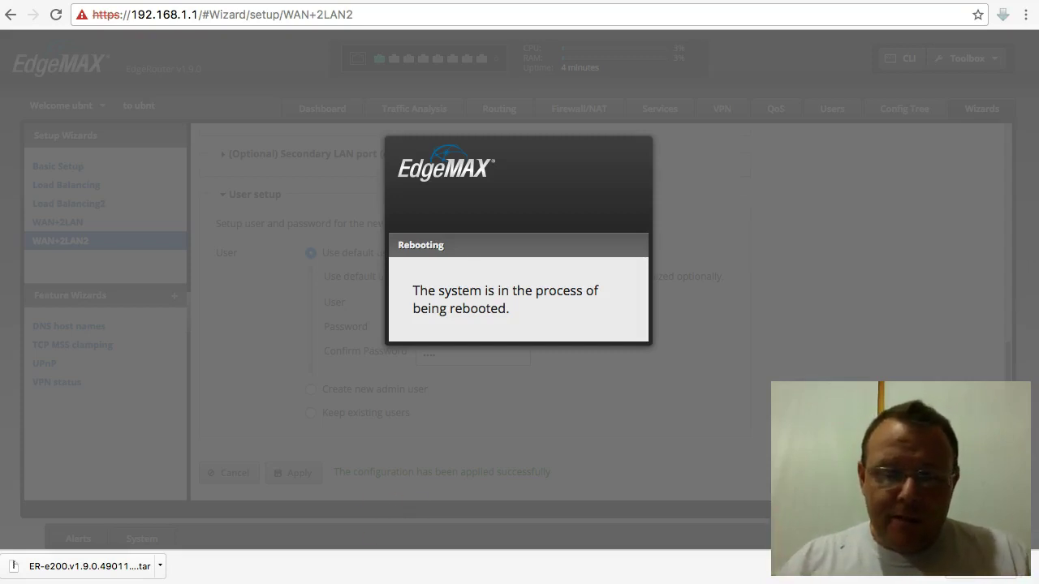
key(super+Tab)
key(Up)
key(Return)
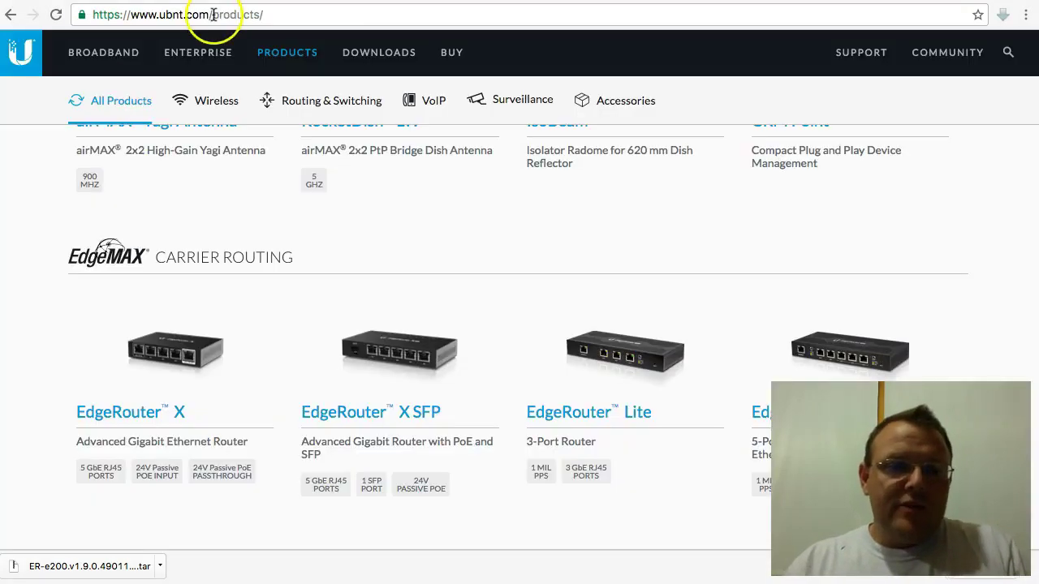
Step: Load community.ubnt.com and scroll through the latest community stories
click(214, 14)
text(communi)
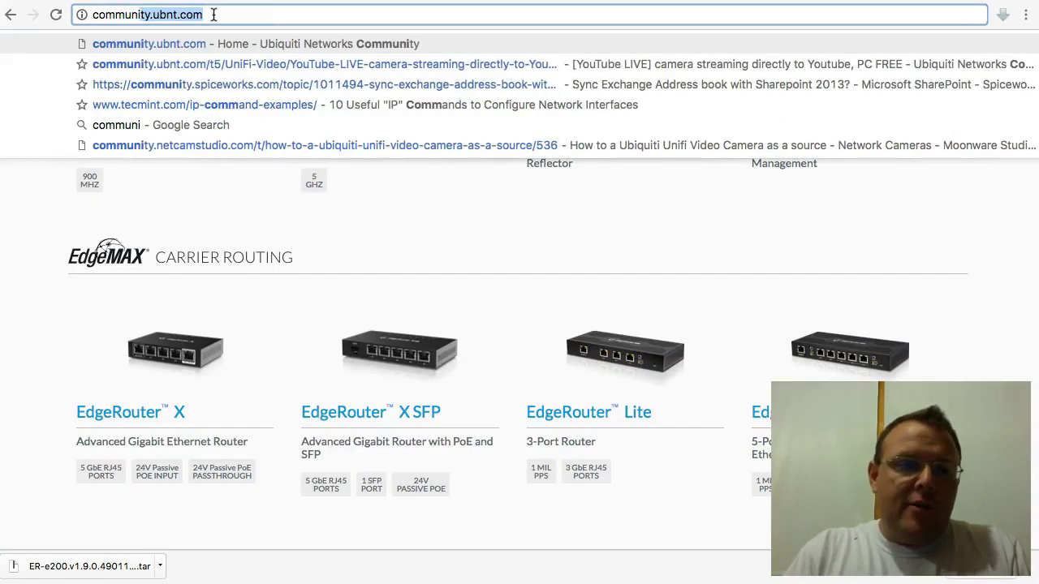
text(ty.ubnt.com)
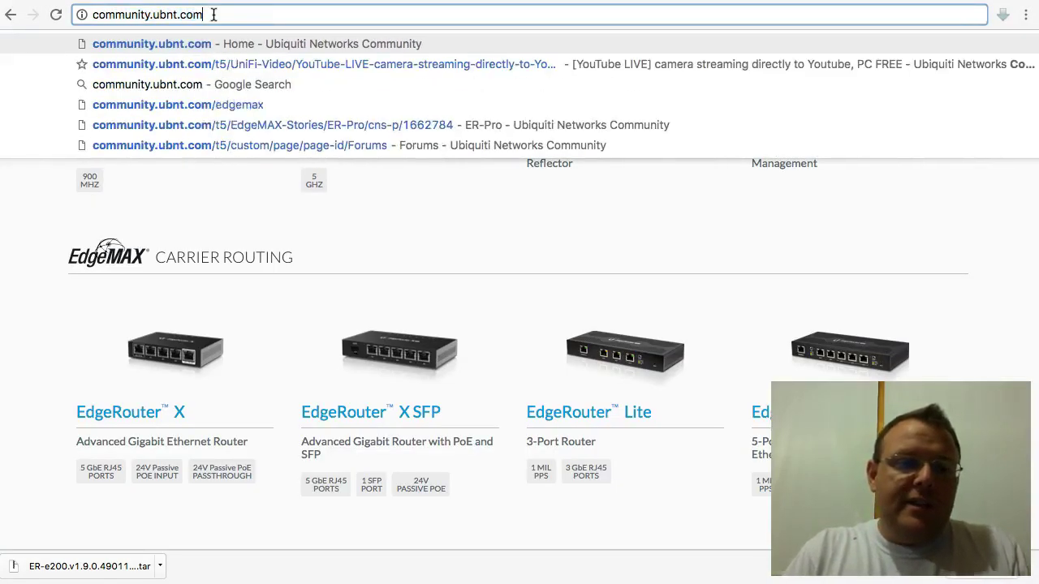
key(Return)
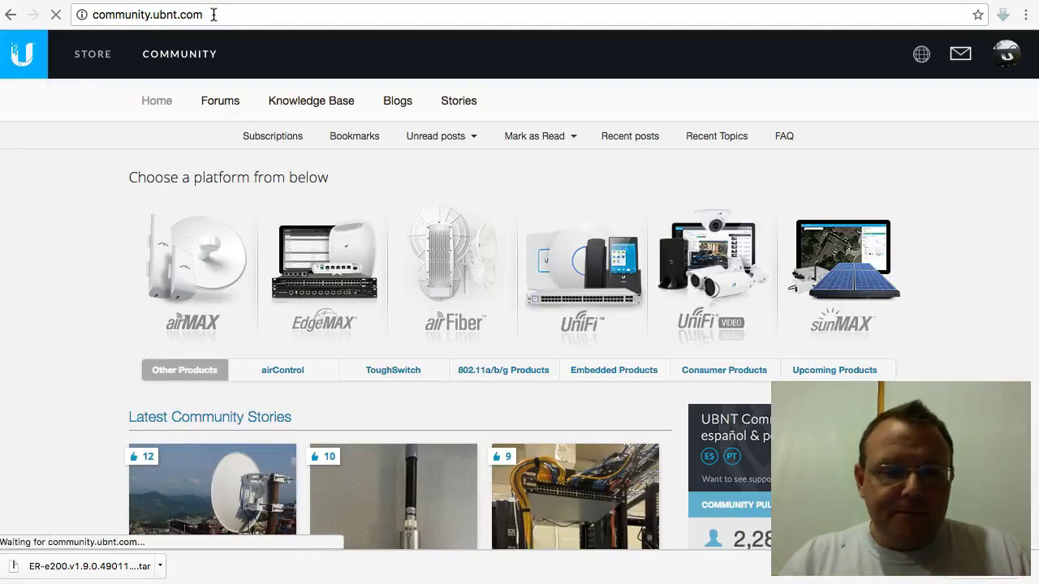
scroll(273, 182, down, 3)
scroll(405, 227, down, 2)
scroll(551, 266, down, 2)
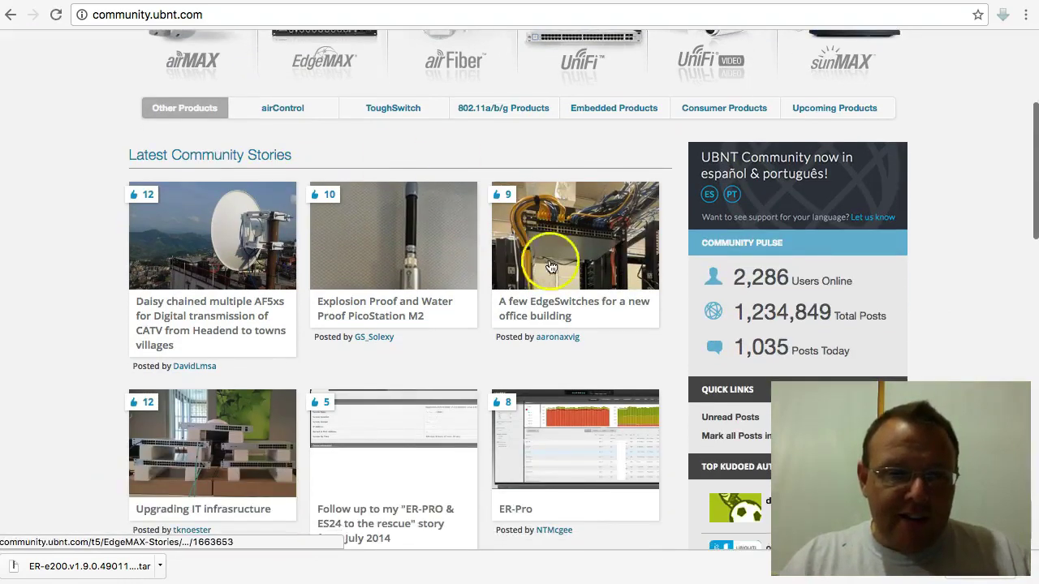
scroll(436, 238, down, 1)
scroll(436, 244, down, 2)
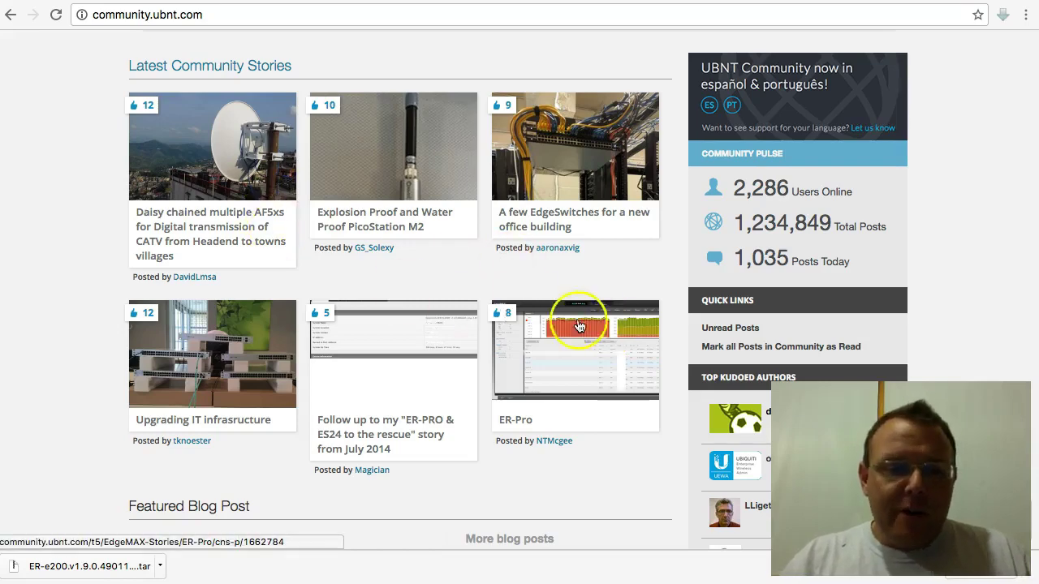
scroll(526, 303, down, 4)
scroll(525, 302, up, 4)
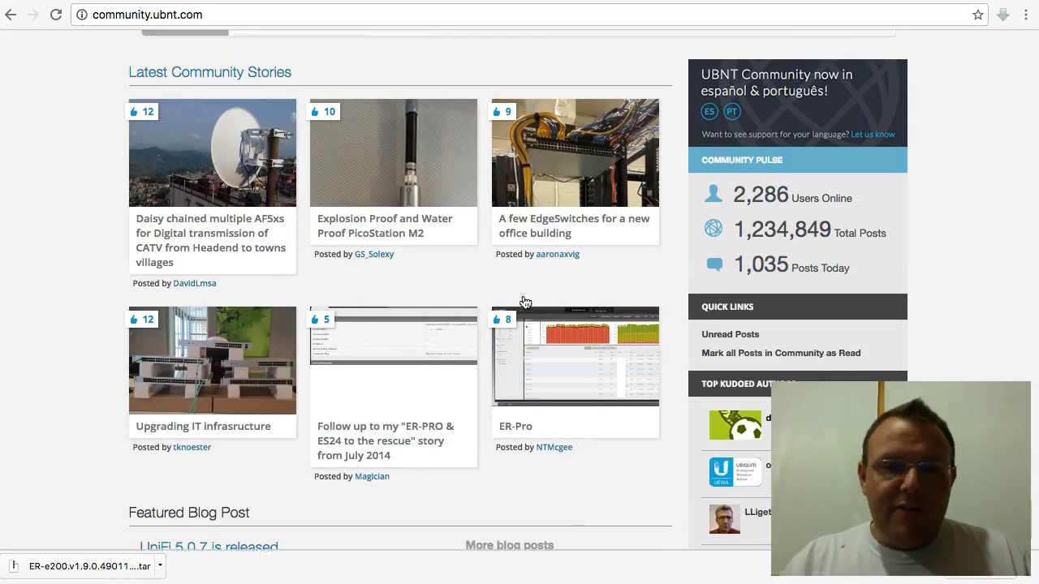
scroll(524, 302, up, 10)
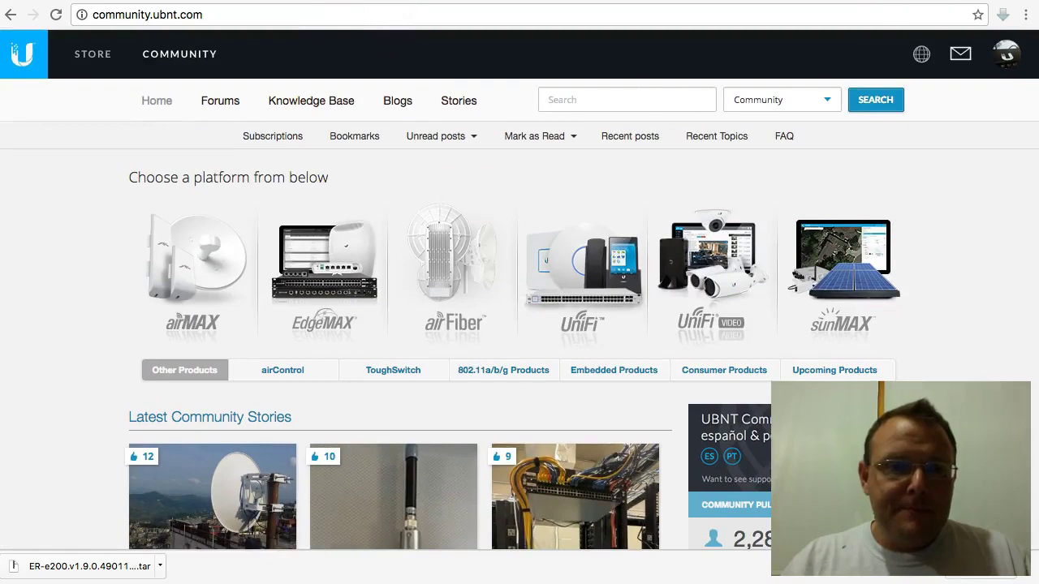
key(super+Tab)
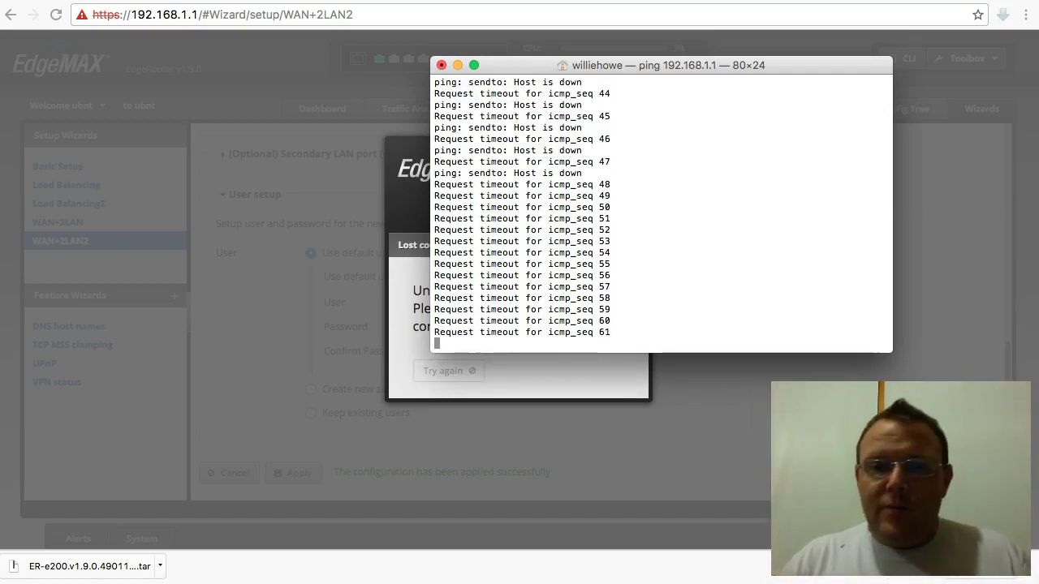
Step: Open macOS Network Preferences from the Wi-Fi menu bar icon
click(848, 0)
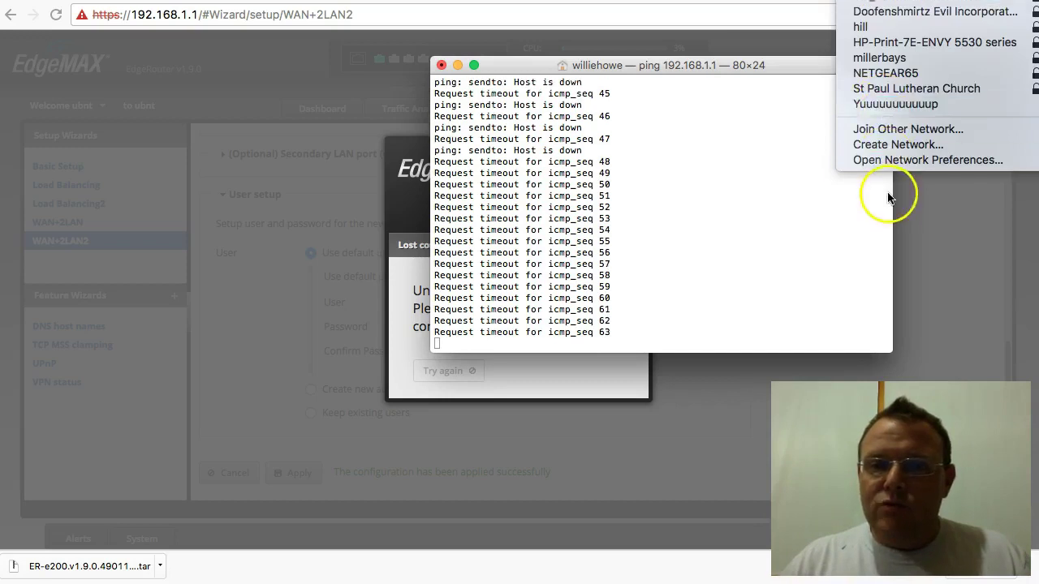
click(890, 163)
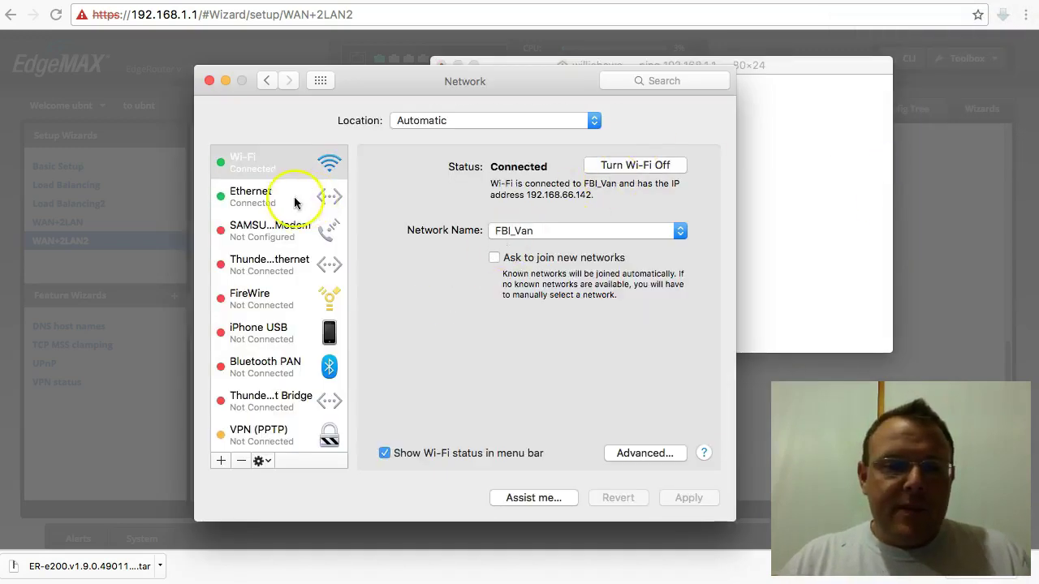
Step: Set the Ethernet connection's IPv4 configuration to Using DHCP and apply it
click(295, 199)
click(547, 232)
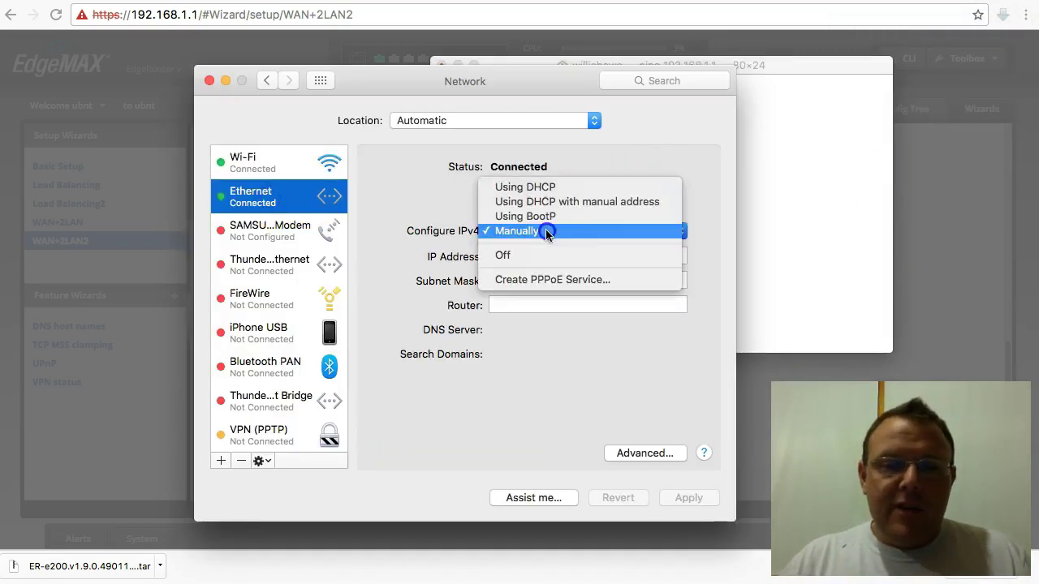
click(557, 188)
click(687, 498)
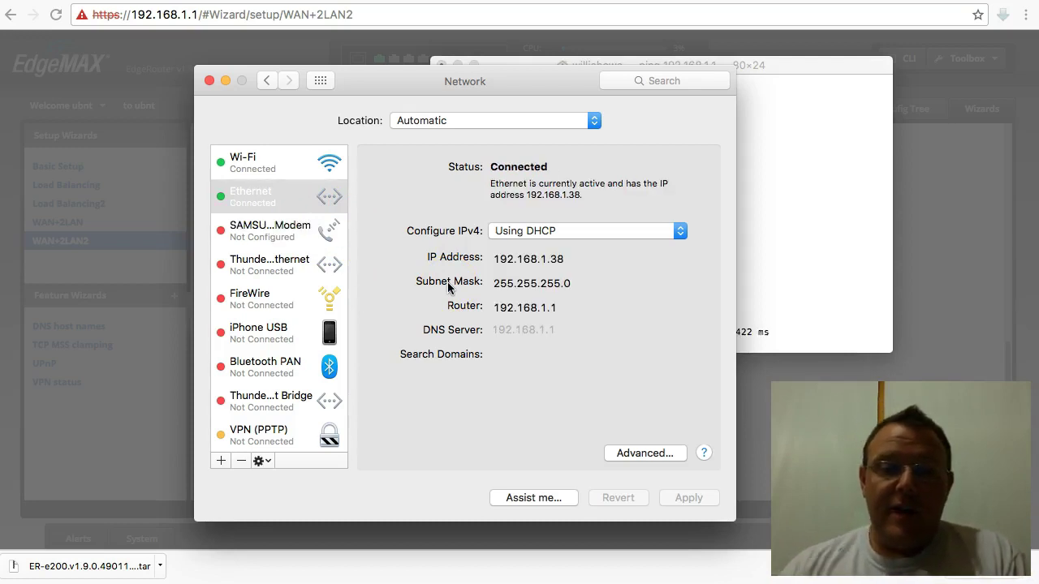
Step: Stop the ping, exit the shell and quit Terminal
click(770, 209)
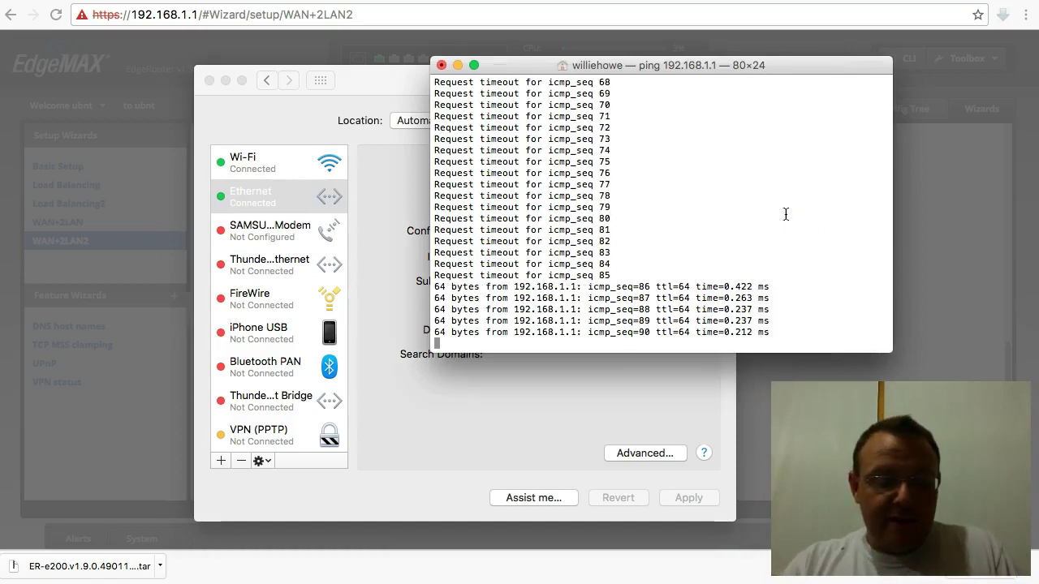
key(ctrl+c)
text(xit)
key(Return)
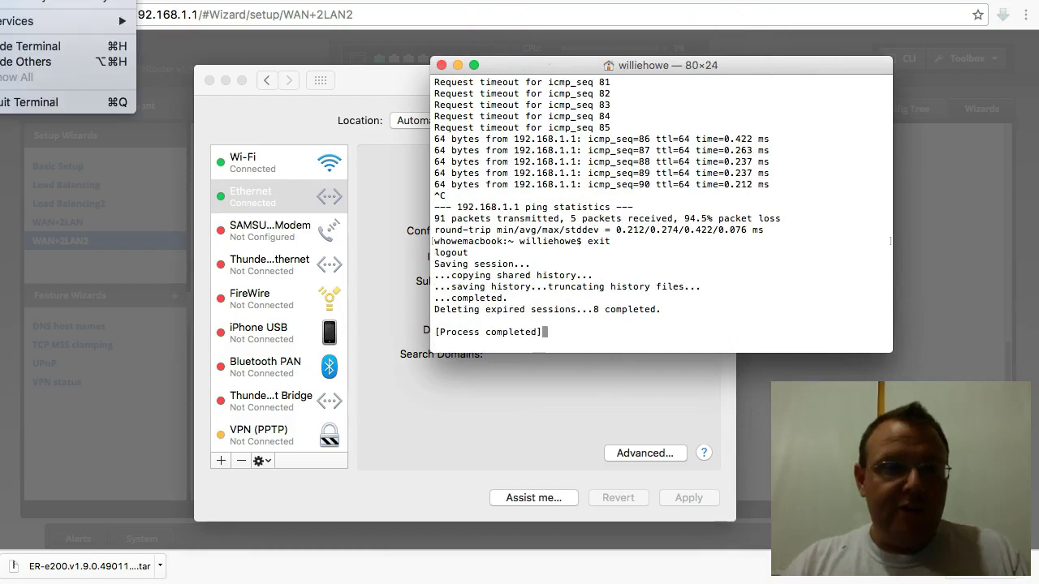
click(85, 98)
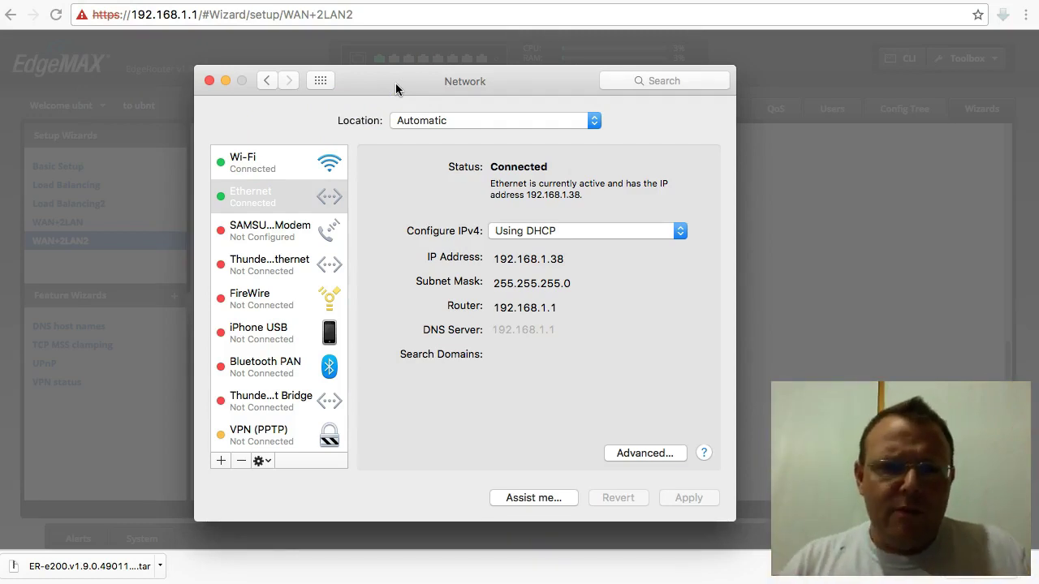
Step: Log back in with the default credentials and show the Dashboard's full interface list, charts collapsed
click(210, 81)
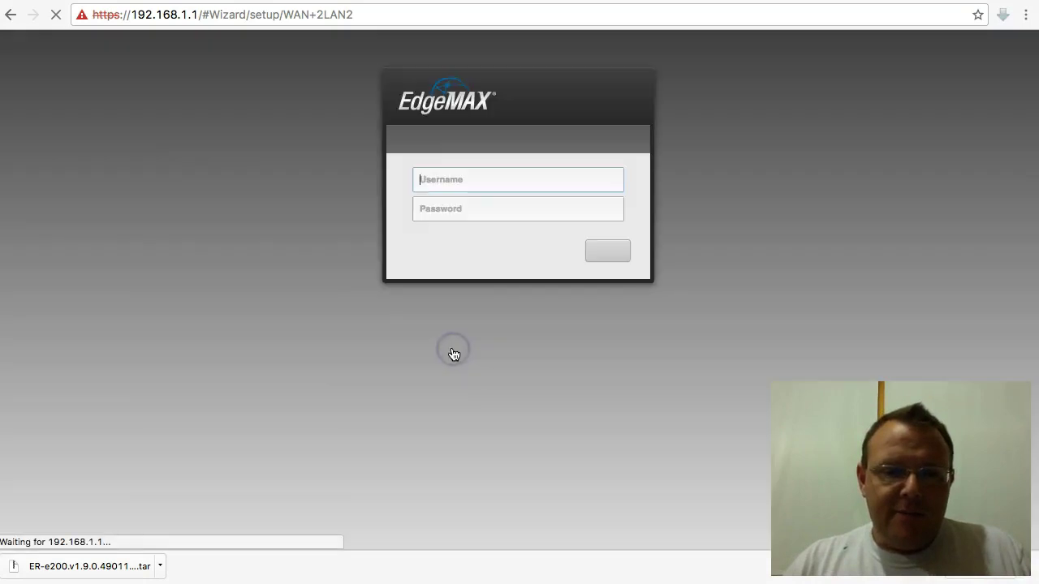
key(Tab)
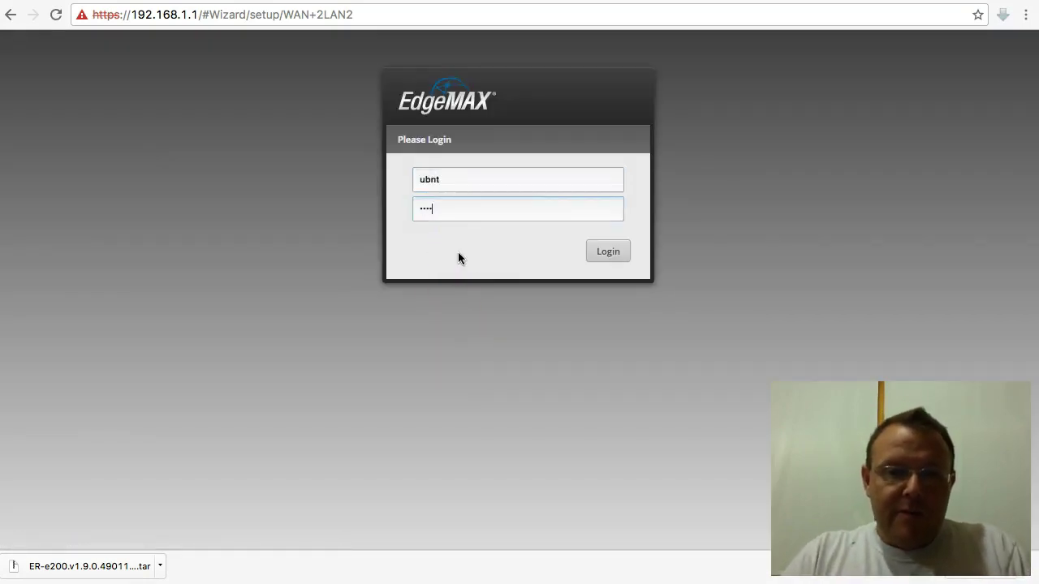
key(Return)
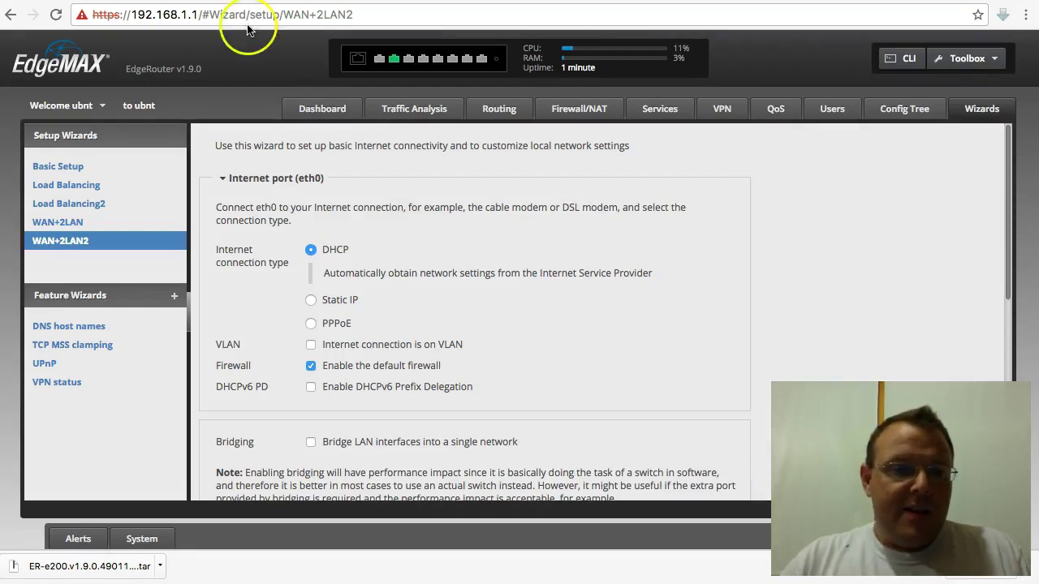
click(316, 110)
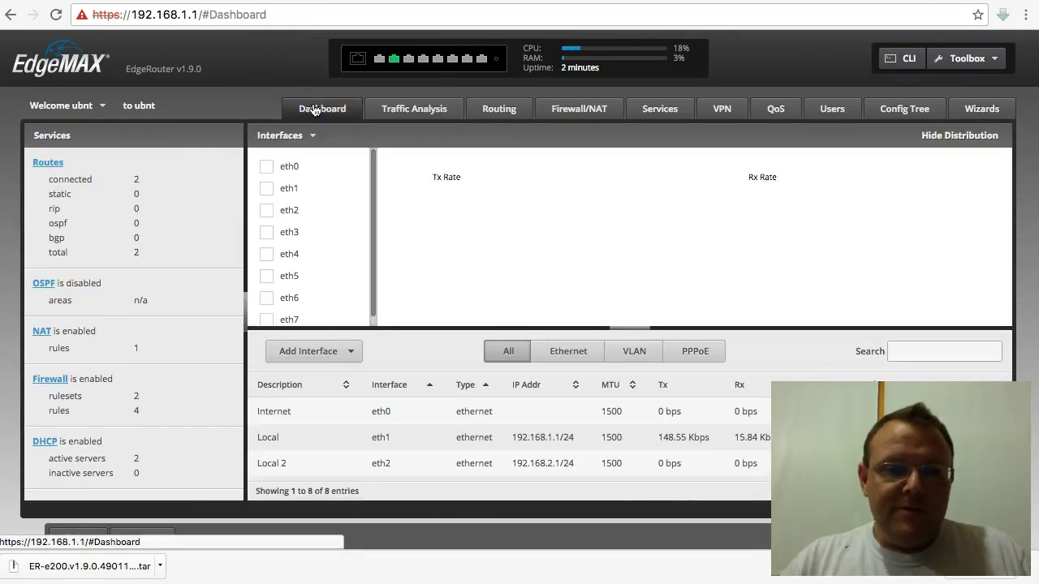
click(635, 332)
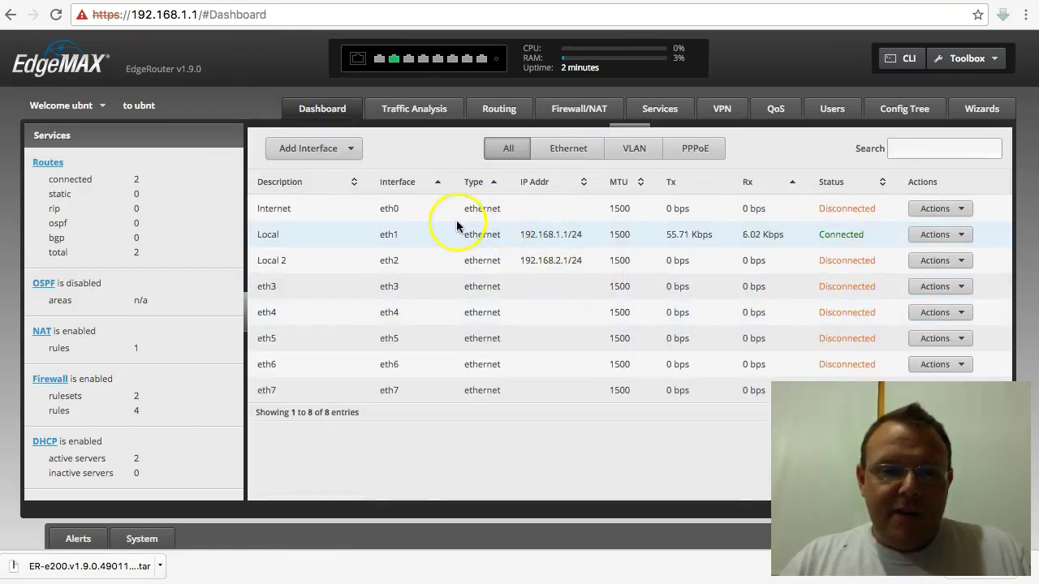